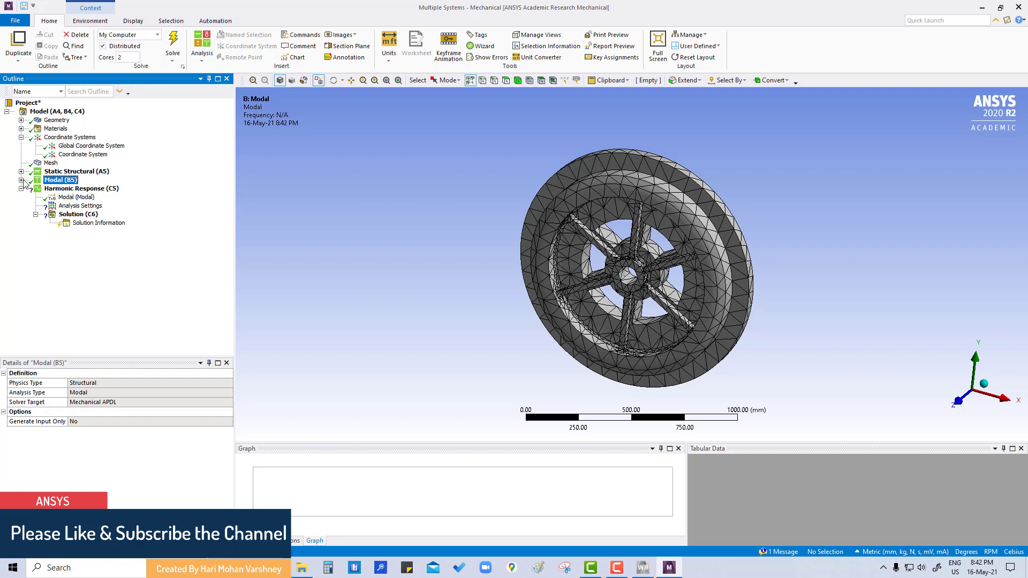
Select the Modal analysis under Harmonic Response (C5) to view its pre-stressed setup details
left_click(68, 198)
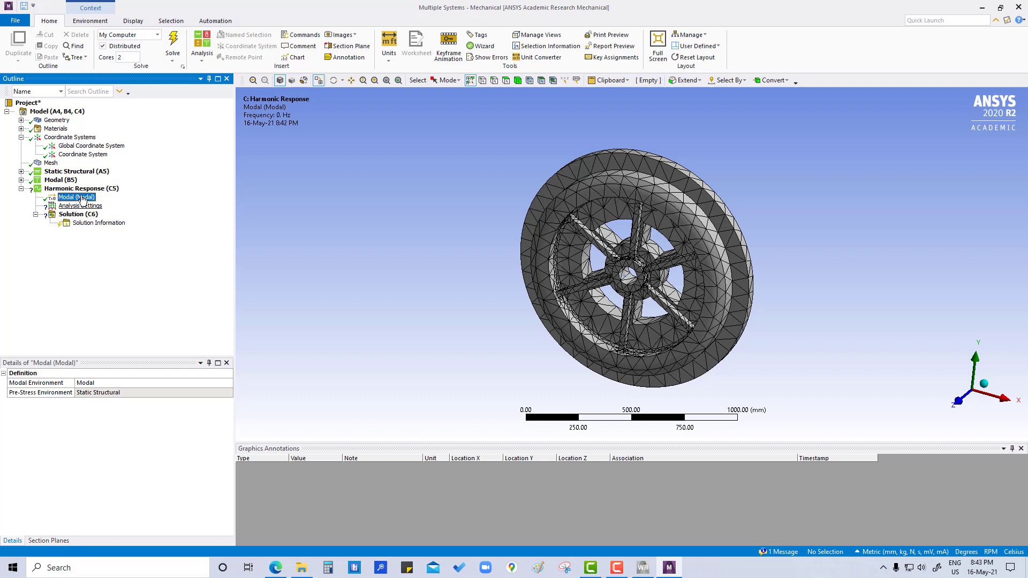
Insert an Acceleration load into the Harmonic Response analysis
right_click(82, 189)
mouse_move(99, 198)
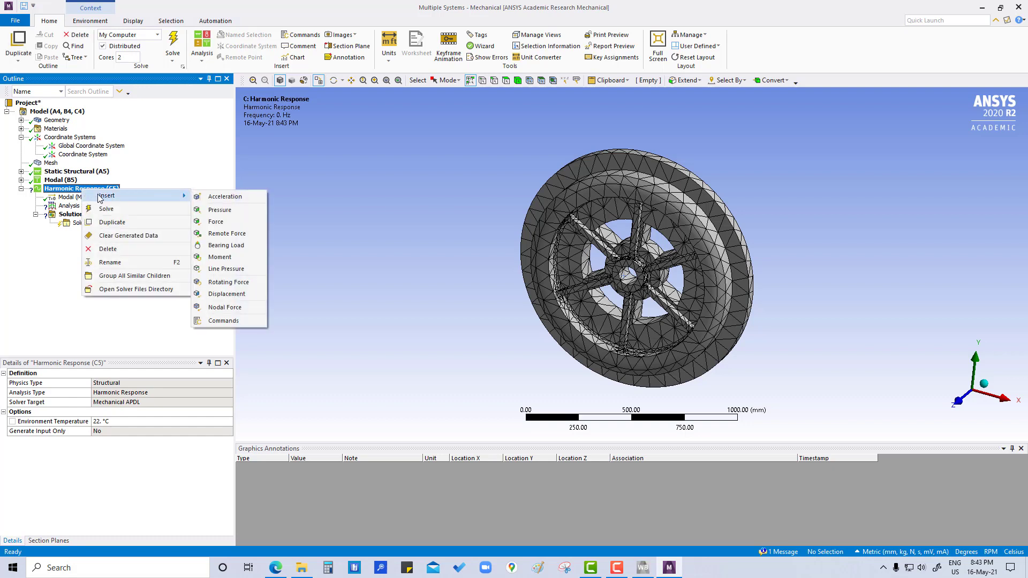
left_click(221, 196)
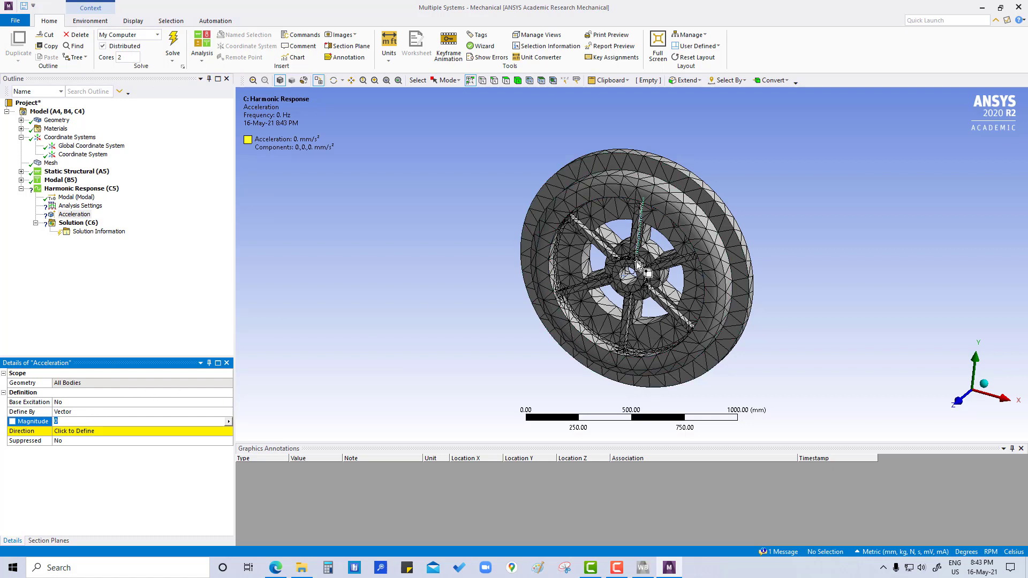
Define the acceleration by Components with a Z Component of 20000 mm/s²
left_click(627, 277)
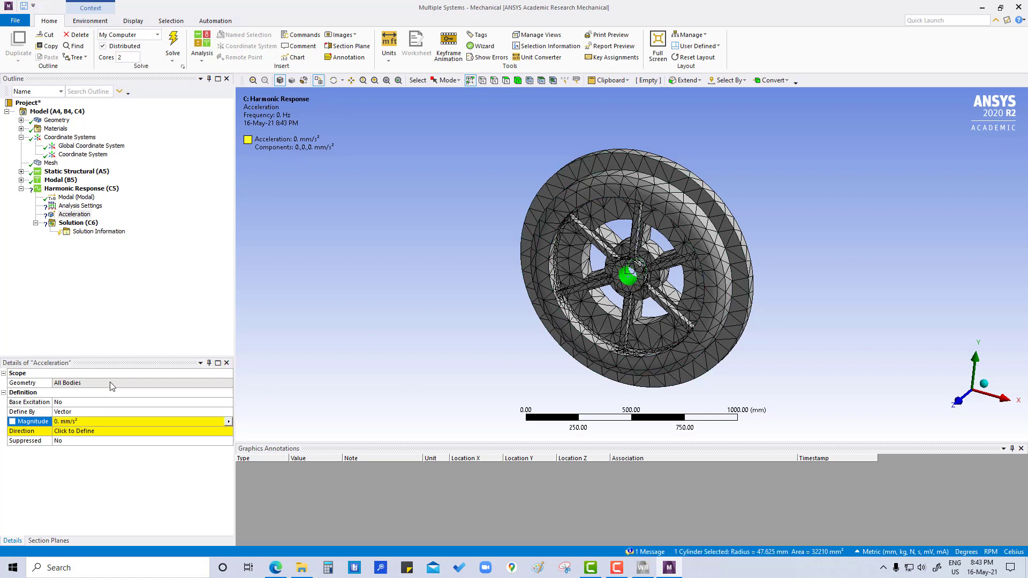
left_click(74, 421)
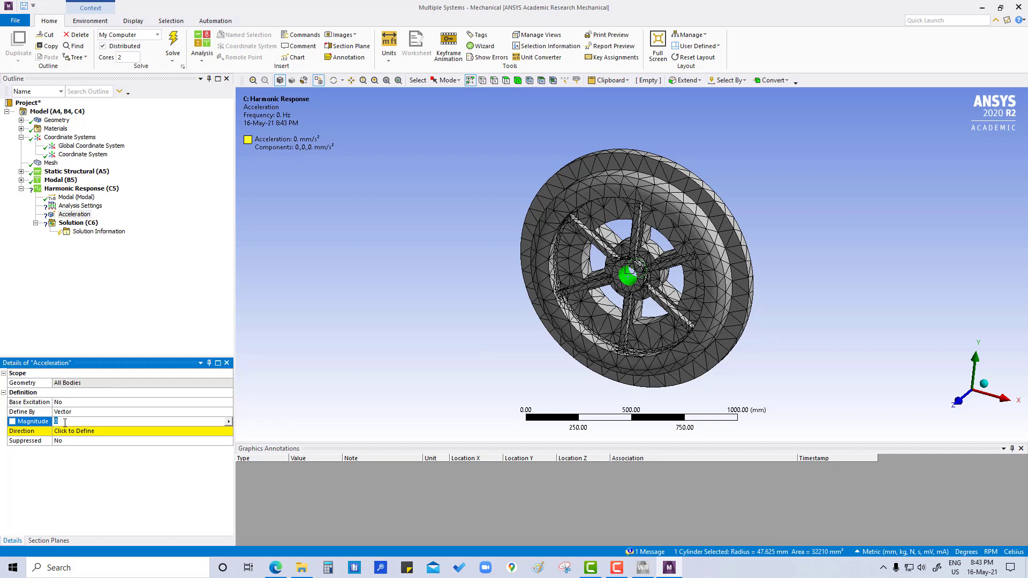
left_click(75, 411)
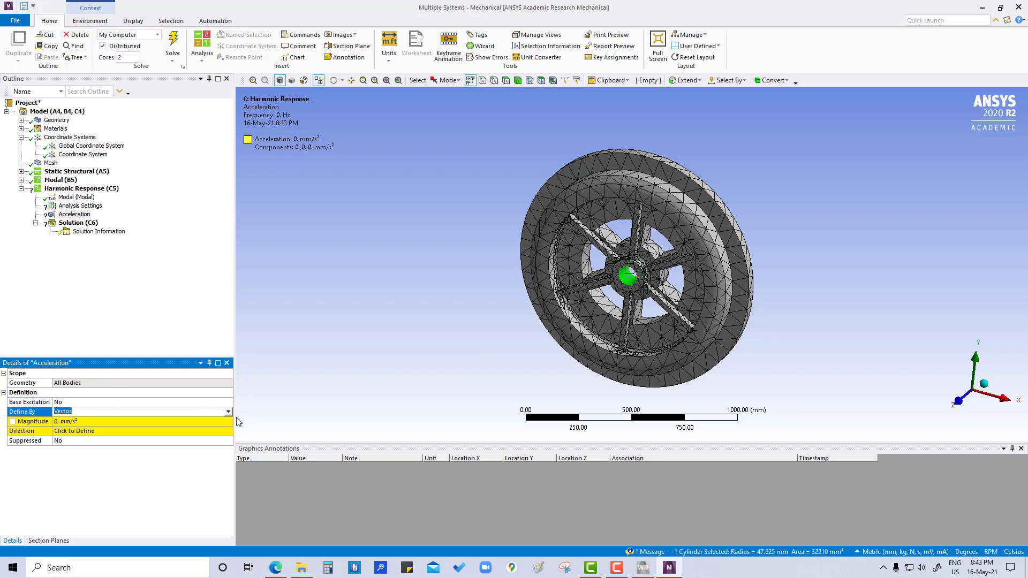
left_click(228, 411)
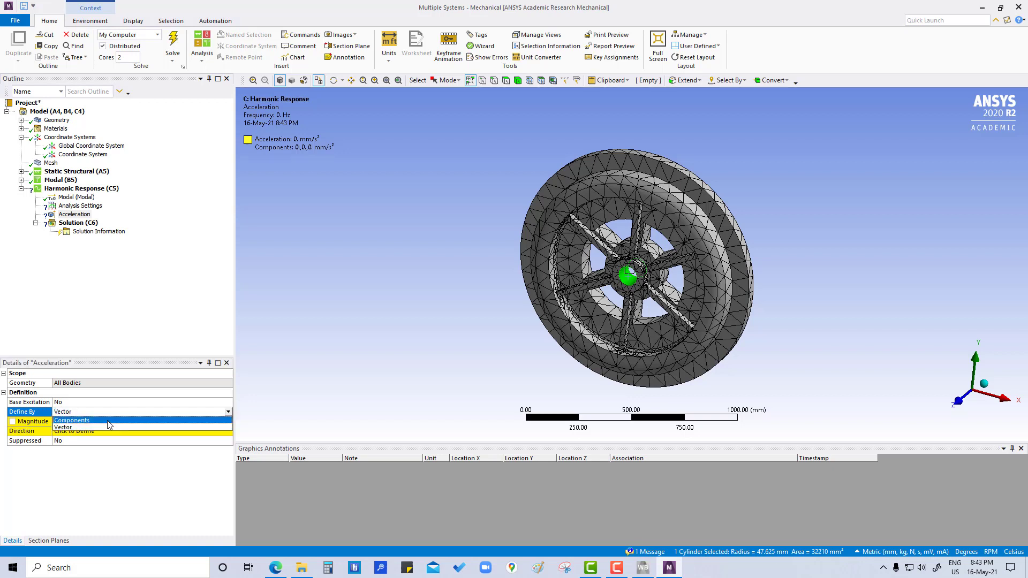
left_click(107, 420)
left_click(89, 449)
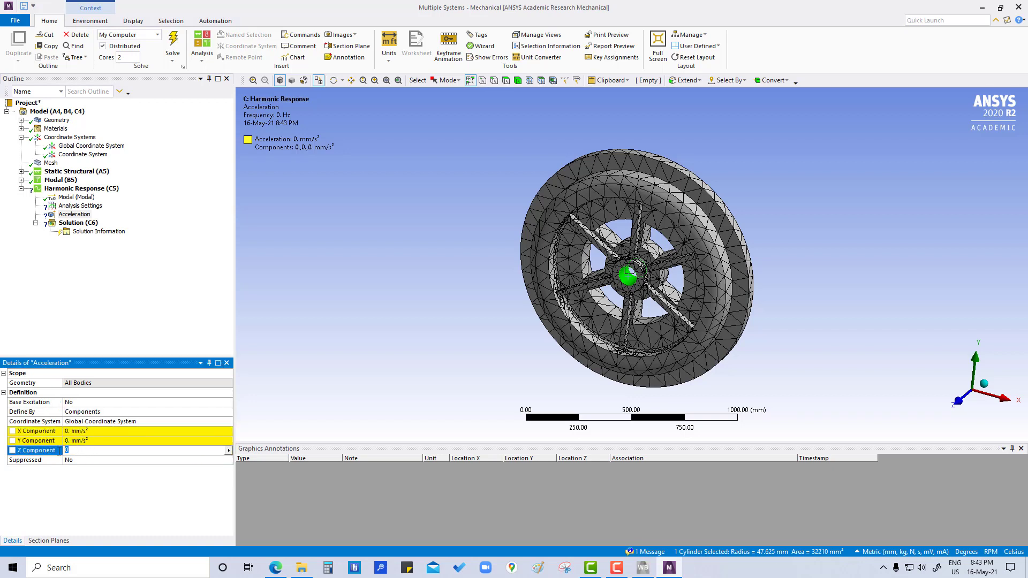
type("20000")
key("Return")
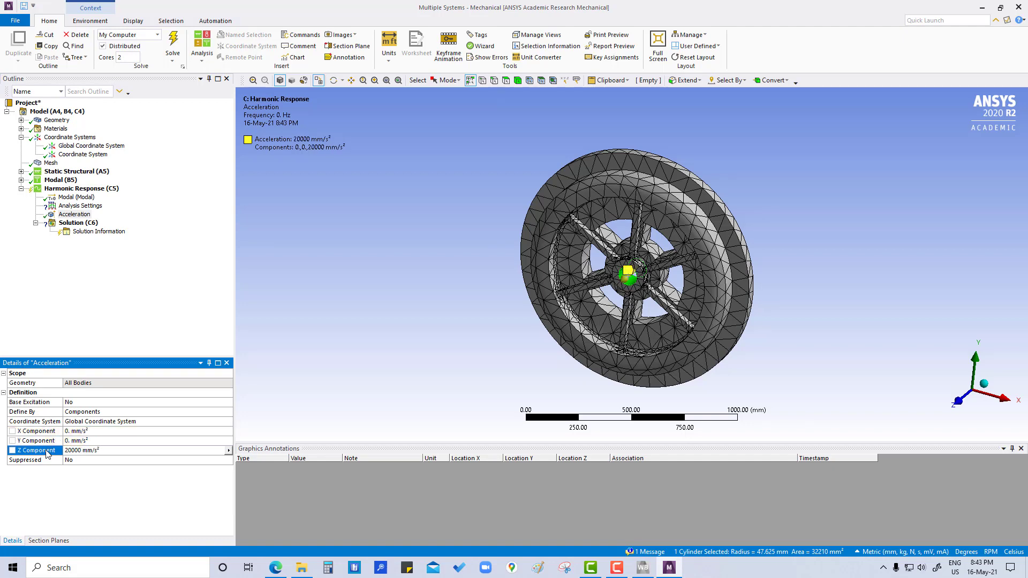
middle_click_drag(454, 325, 403, 324)
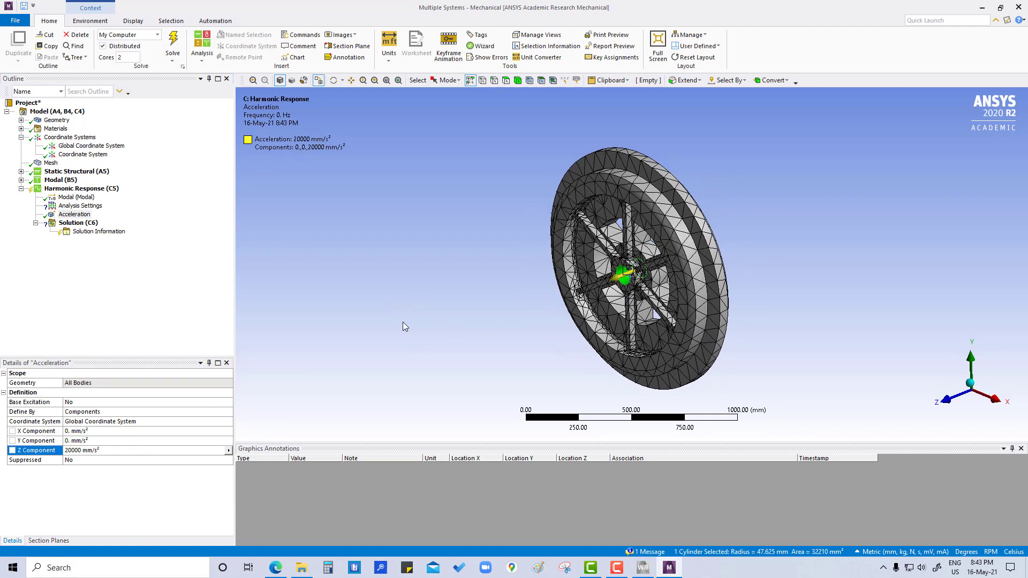
left_click(76, 478)
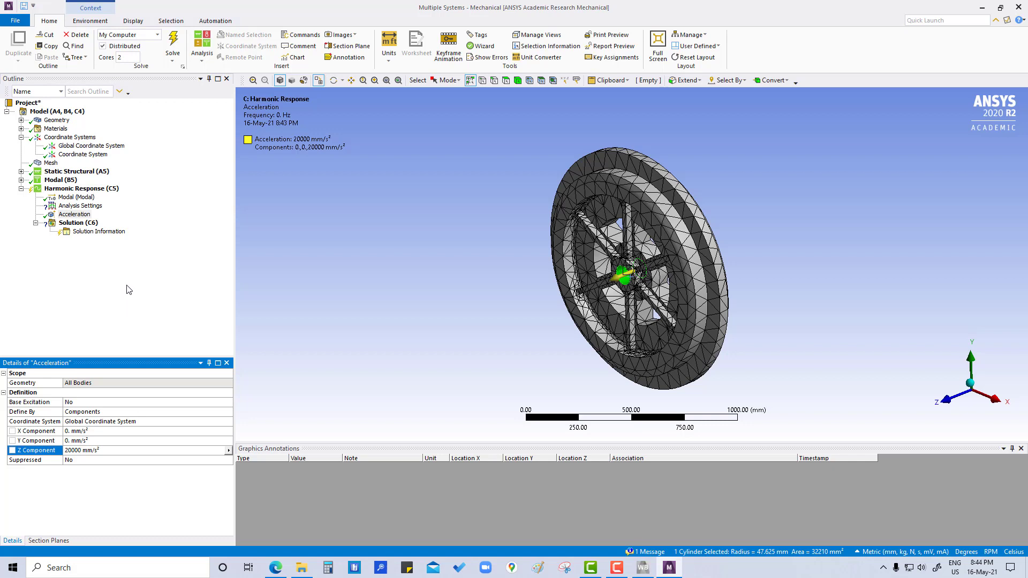
Set the harmonic Analysis Settings Range Maximum to 500 Hz
left_click(80, 206)
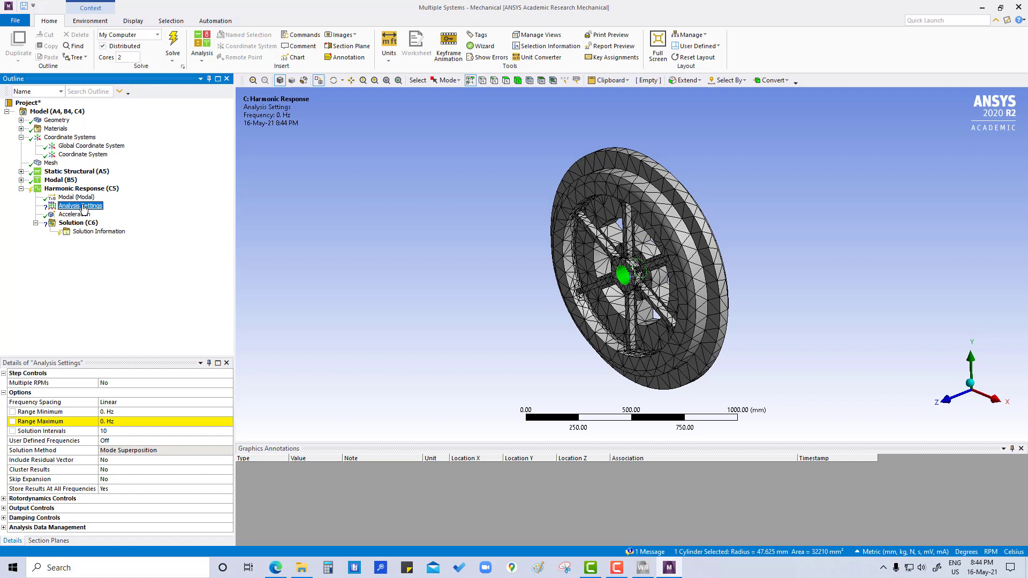
left_click(115, 423)
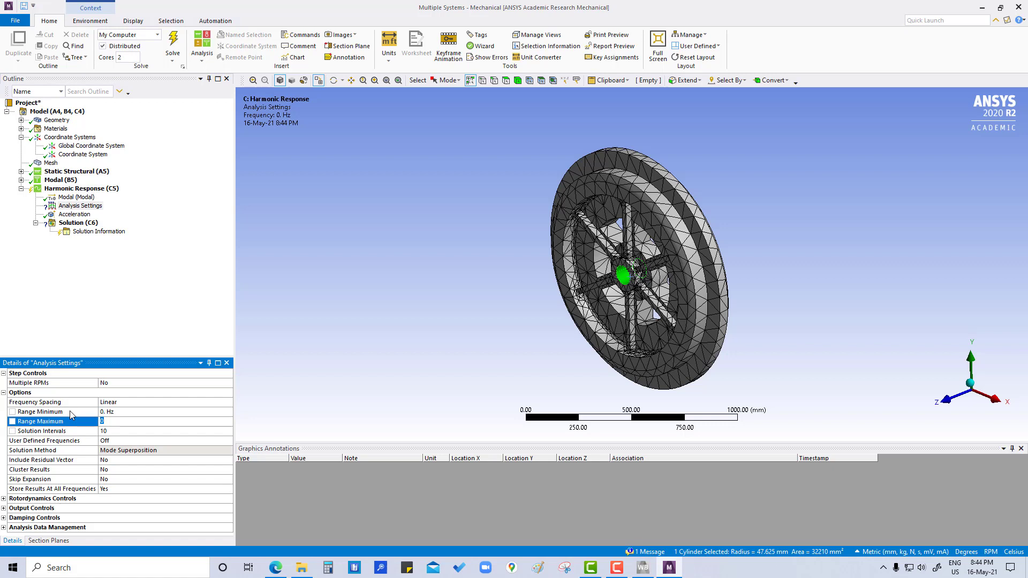
type("500")
key("Return")
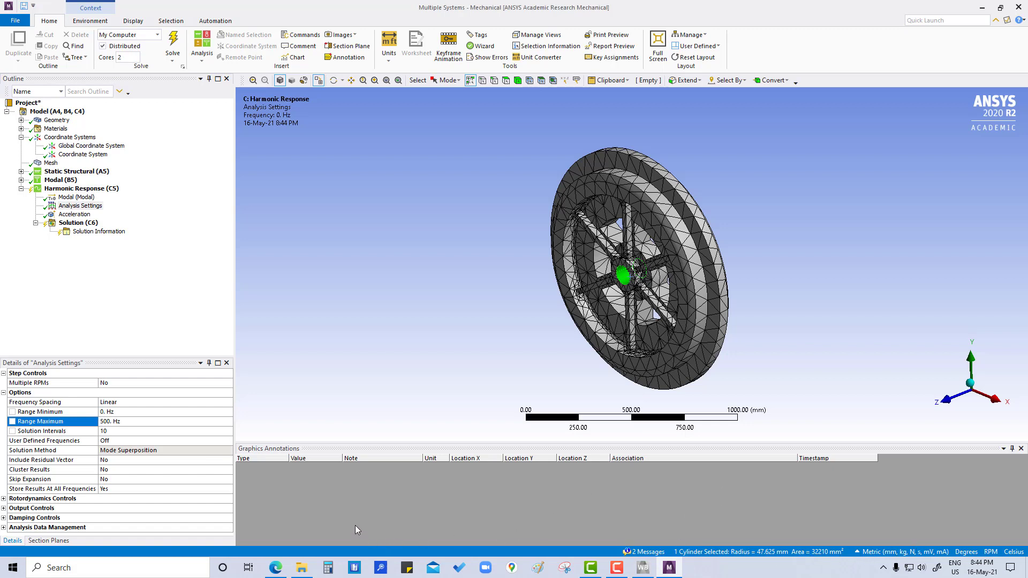
List the 2 solver messages and read the full warning about modes missing from the sweep range
left_click(647, 552)
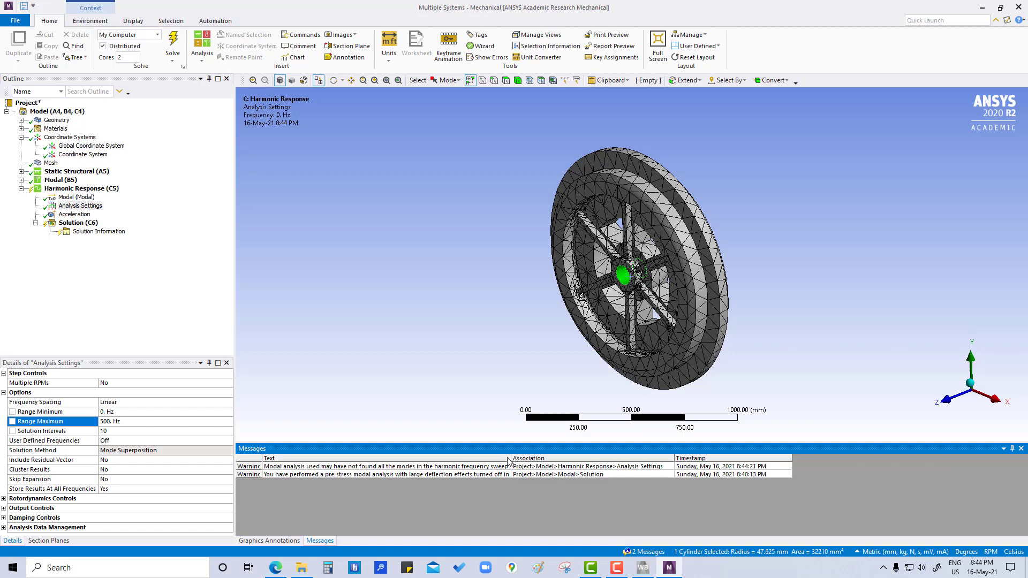
left_click_drag(511, 458, 804, 458)
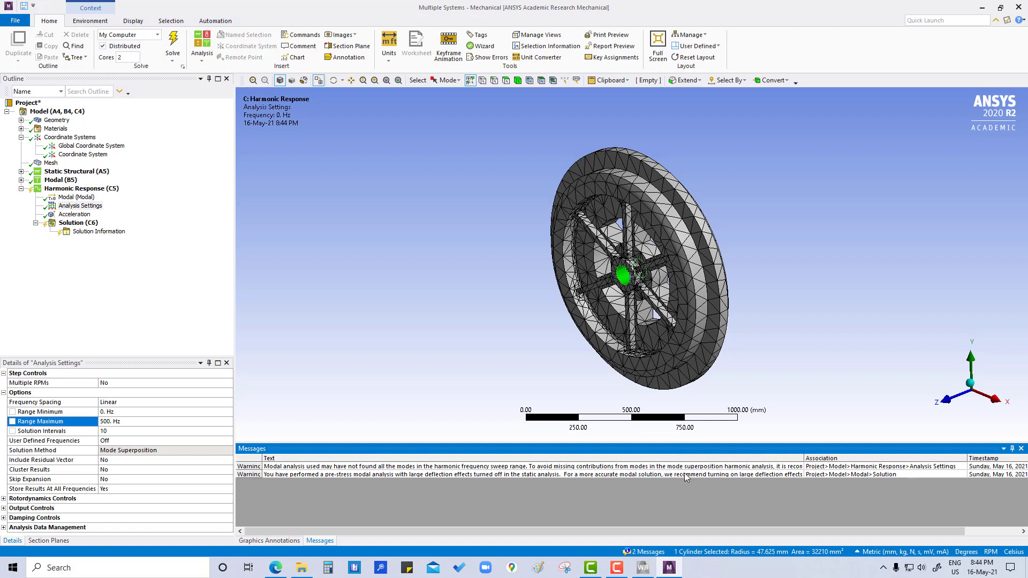
left_click(769, 469)
double_click(769, 469)
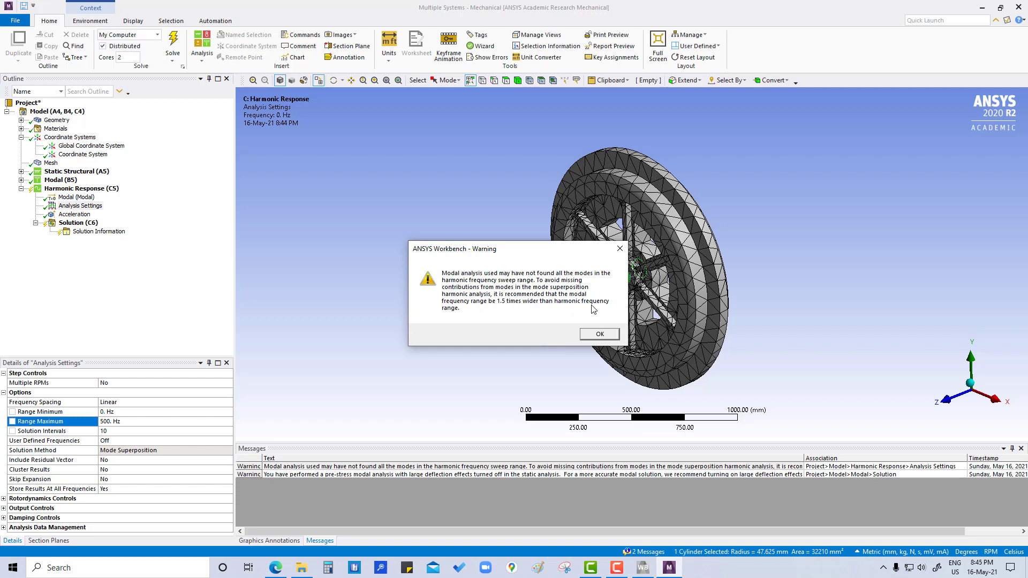
left_click(600, 335)
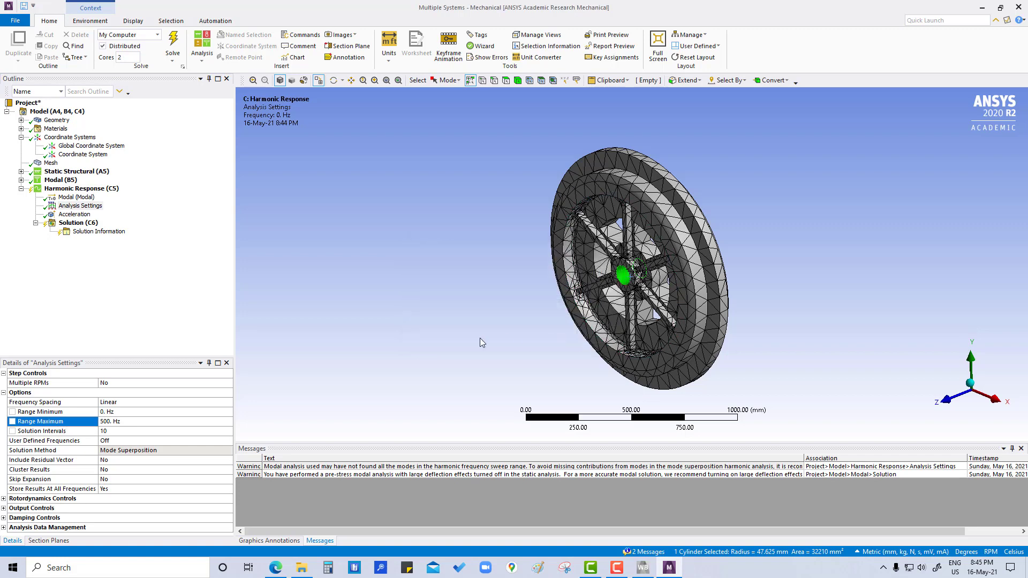
left_click(71, 215)
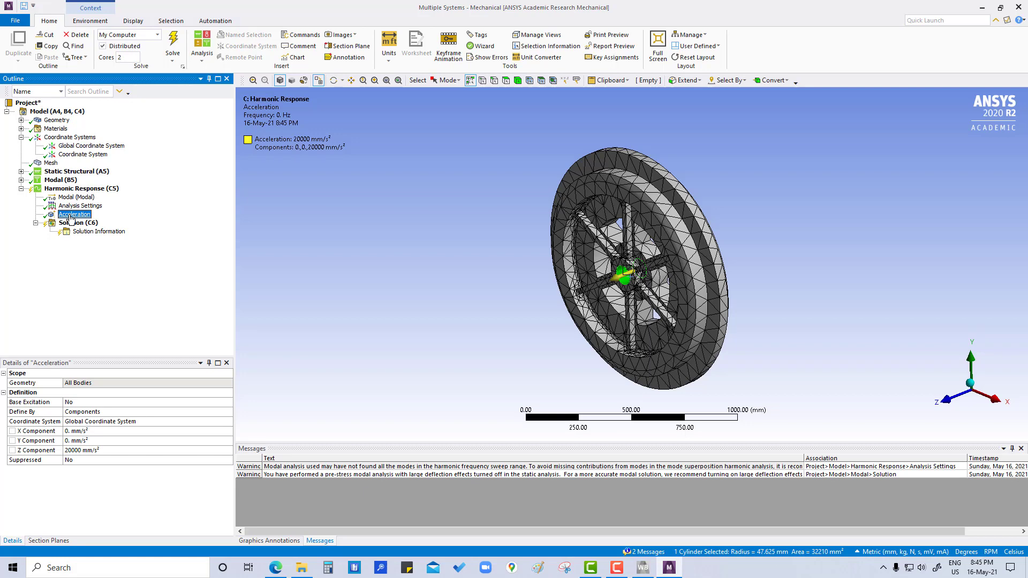
key("Up")
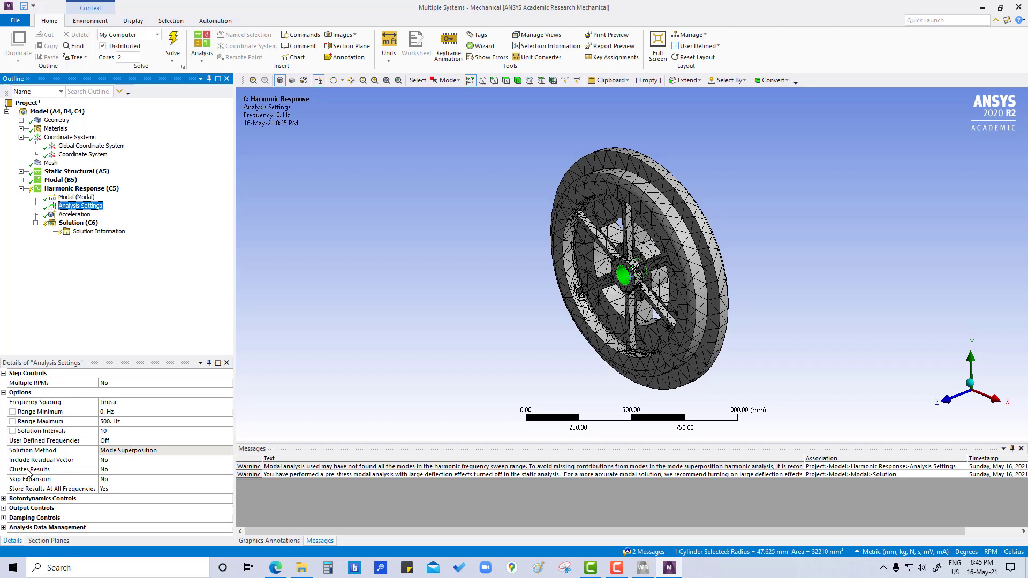
left_click(28, 470)
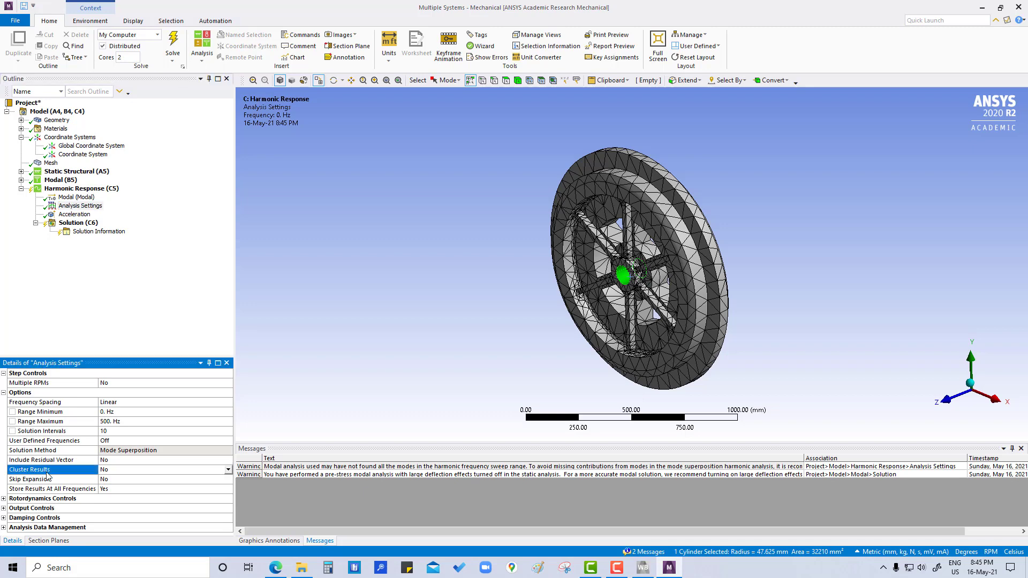
left_click(229, 470)
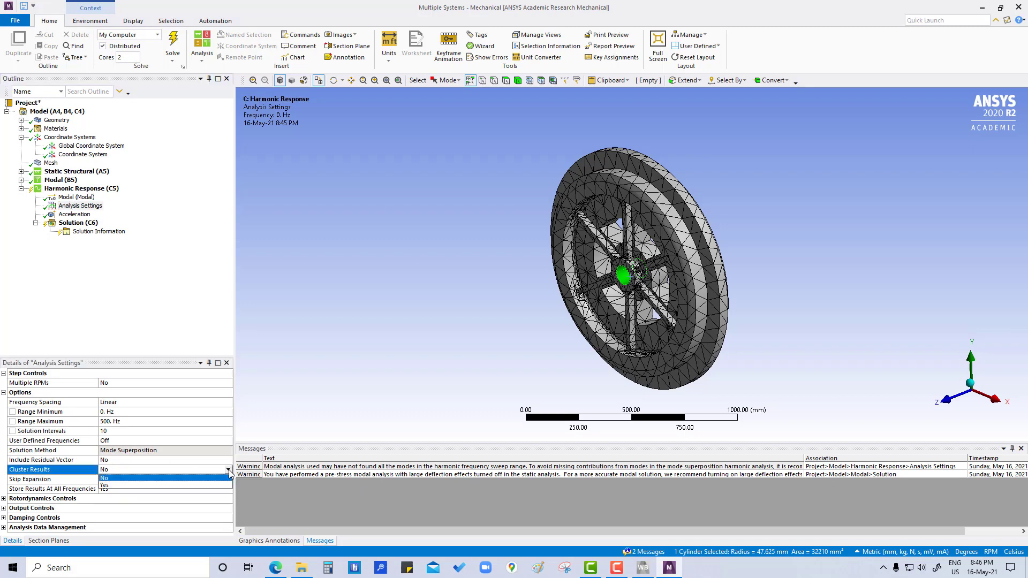
left_click(203, 480)
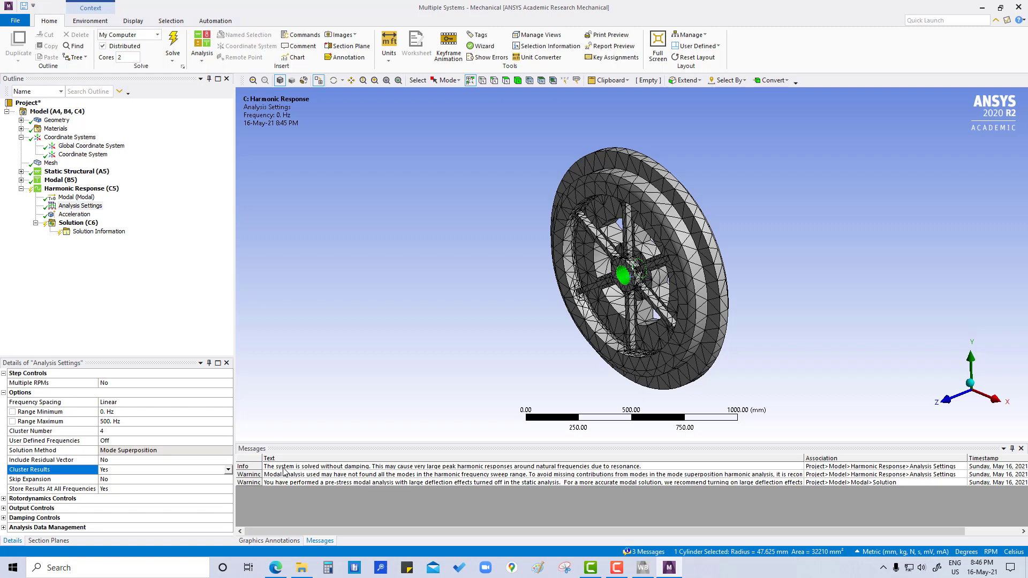
left_click(300, 468)
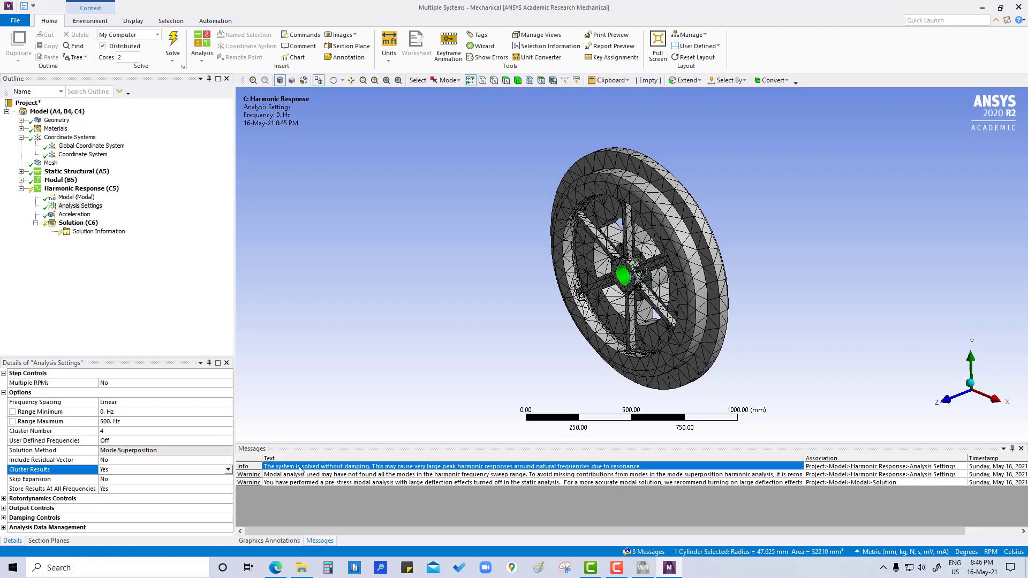
double_click(301, 469)
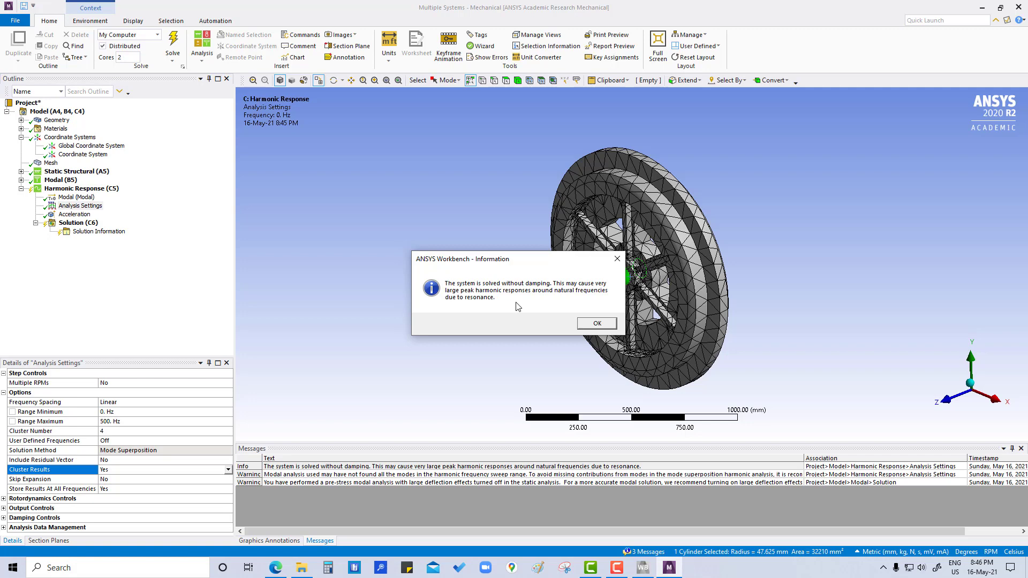
left_click(601, 324)
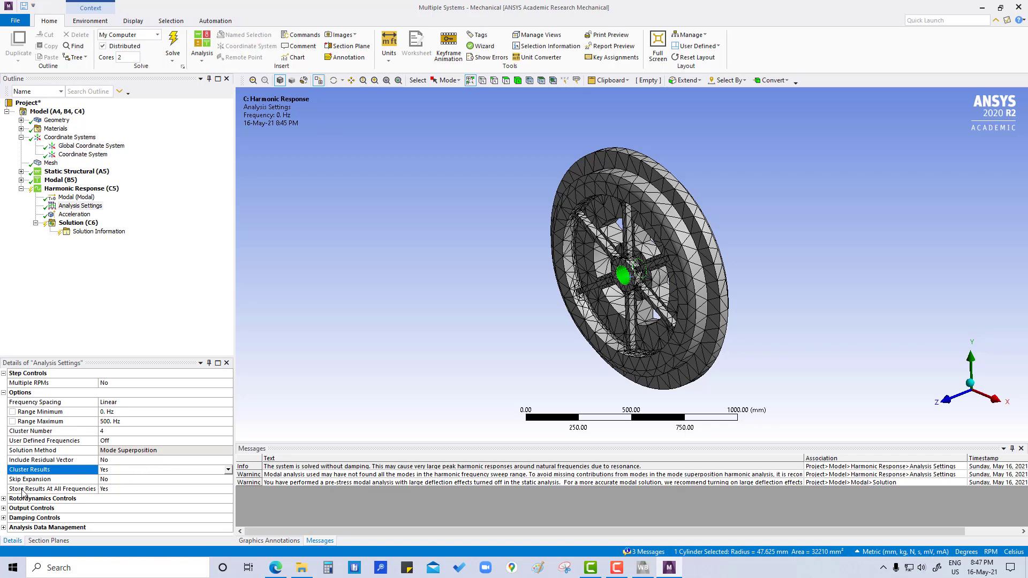
Expand Damping Controls and set the harmonic Damping Ratio to 0.05
left_click(3, 508)
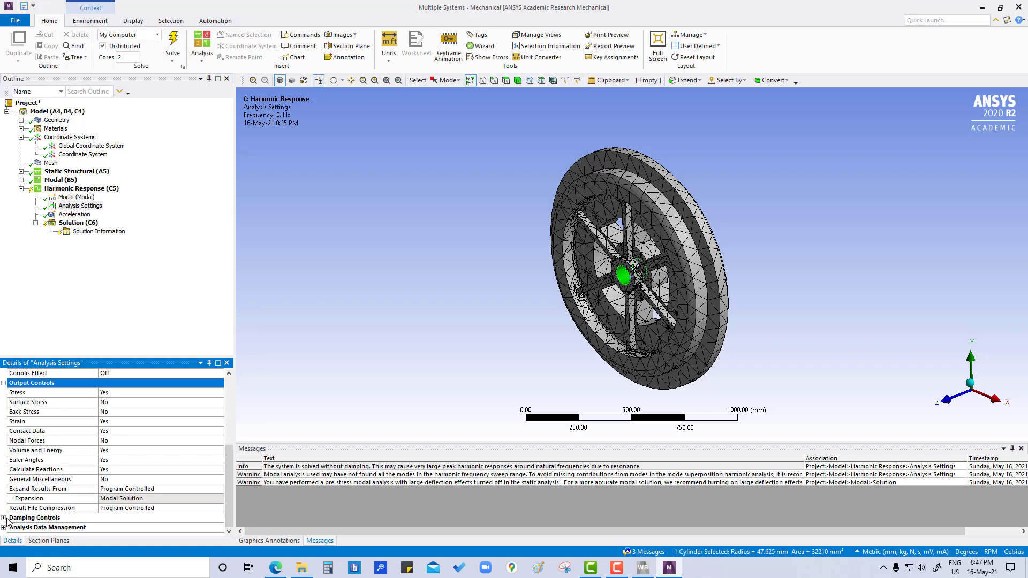
left_click(4, 518)
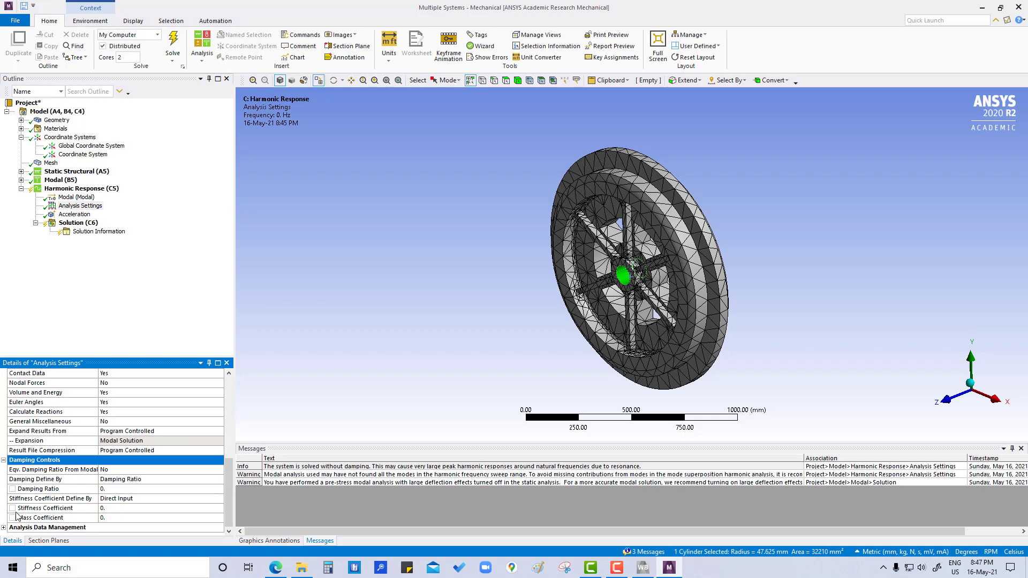
left_click(109, 490)
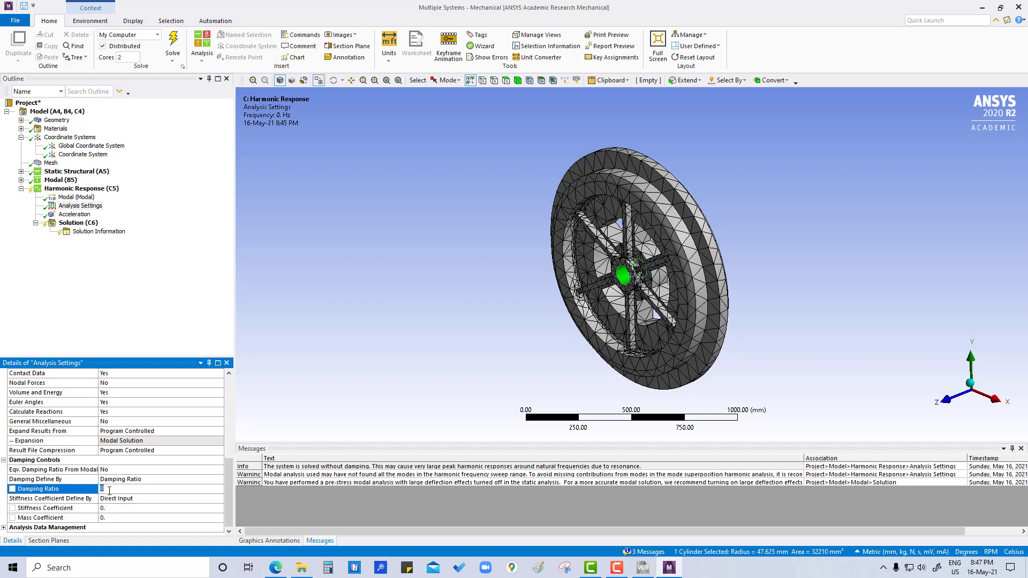
type("0.05")
key("Return")
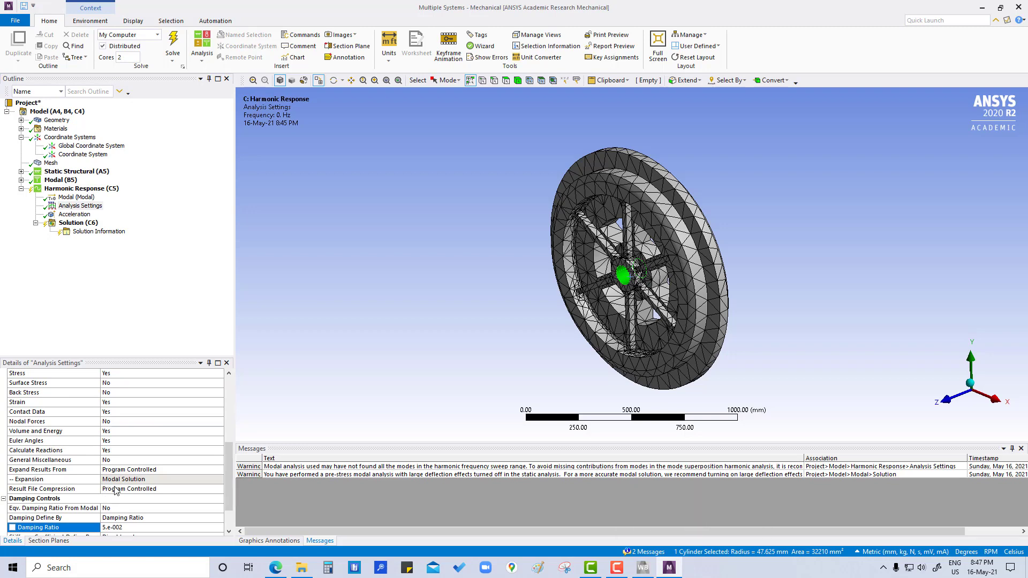
scroll(117, 489, "down", 2)
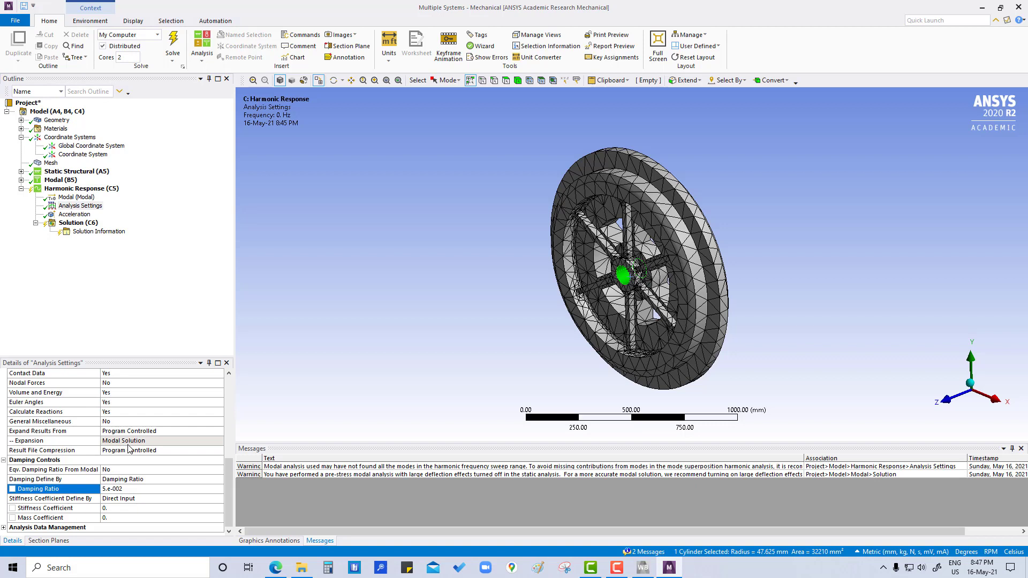
Solve the Harmonic Response (C5) and bring up the Solution's Frequency Response insert options
right_click(79, 188)
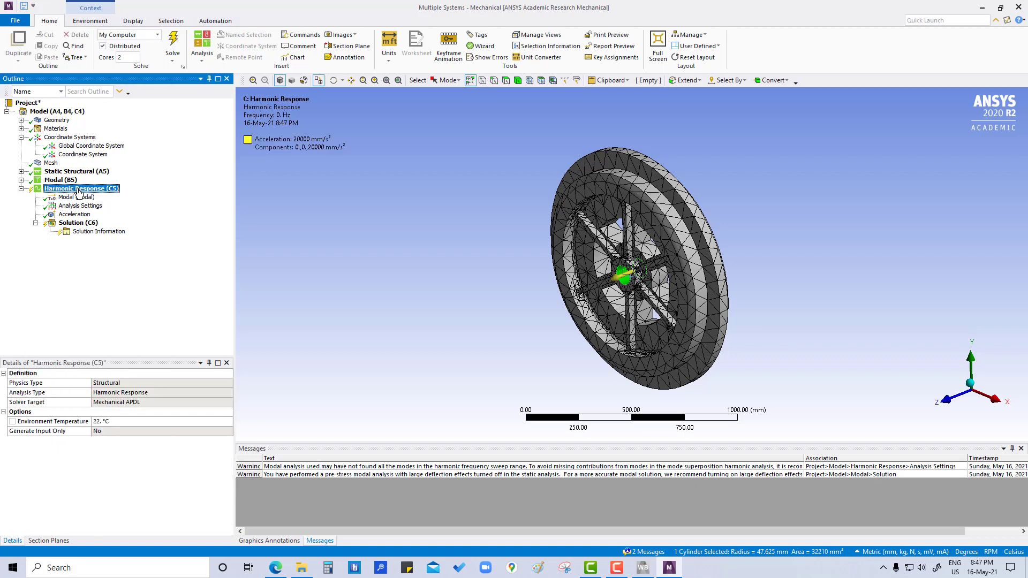
left_click(113, 210)
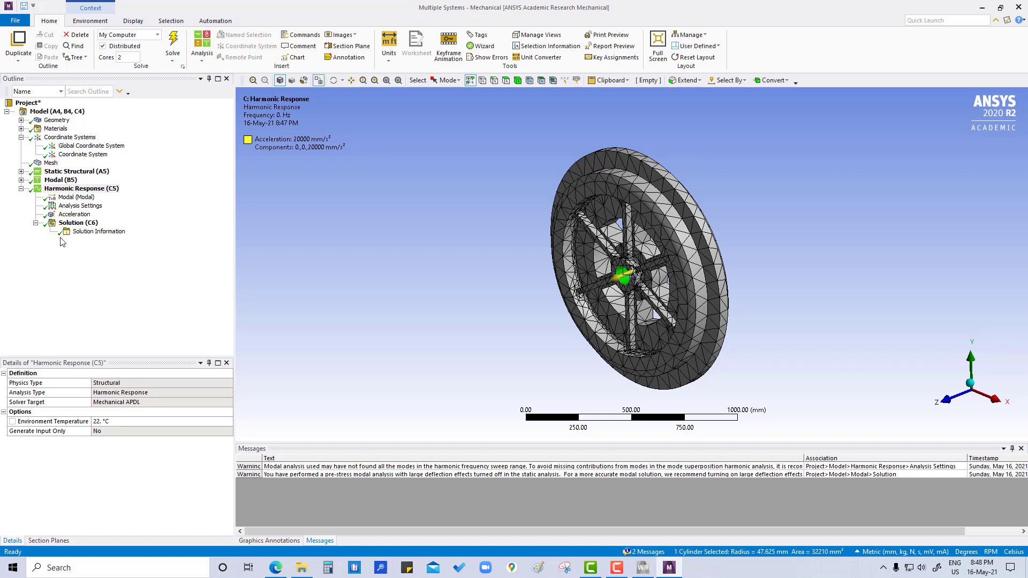
right_click(70, 225)
mouse_move(133, 225)
mouse_move(282, 318)
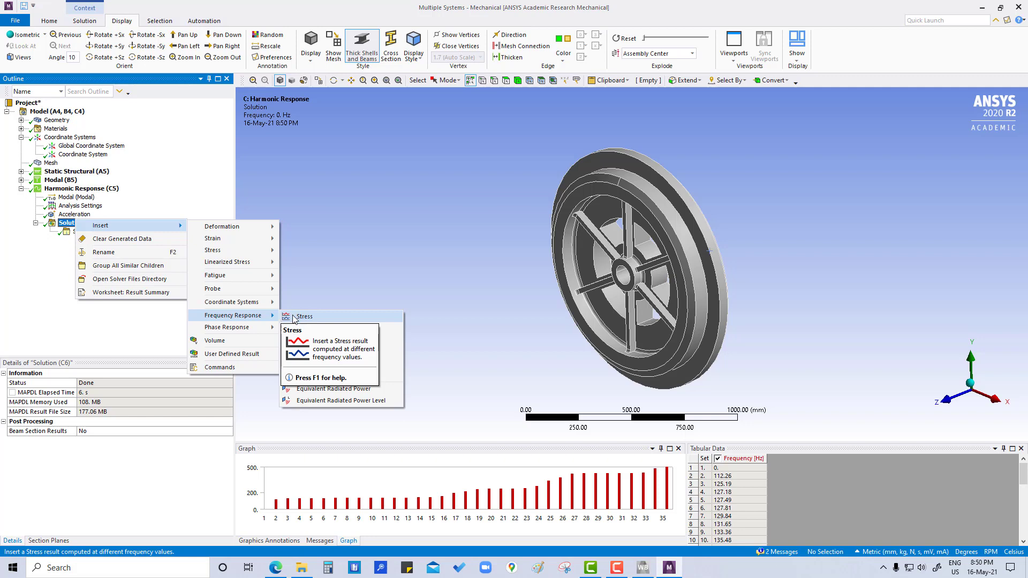
Insert a Frequency Response deformation scoped to the outer rim face, oriented along Z Axis
left_click(303, 341)
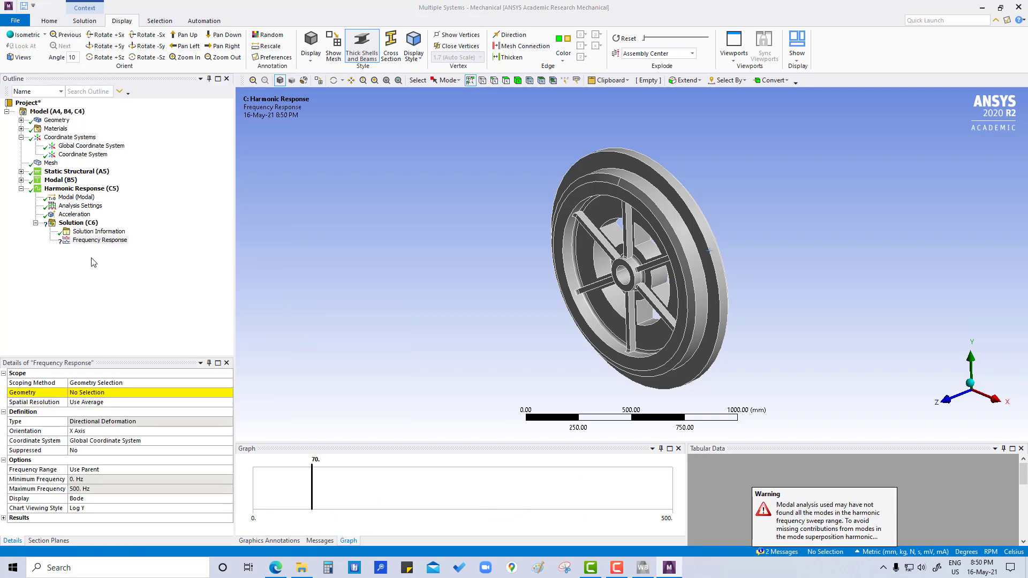
left_click(721, 269)
left_click(71, 396)
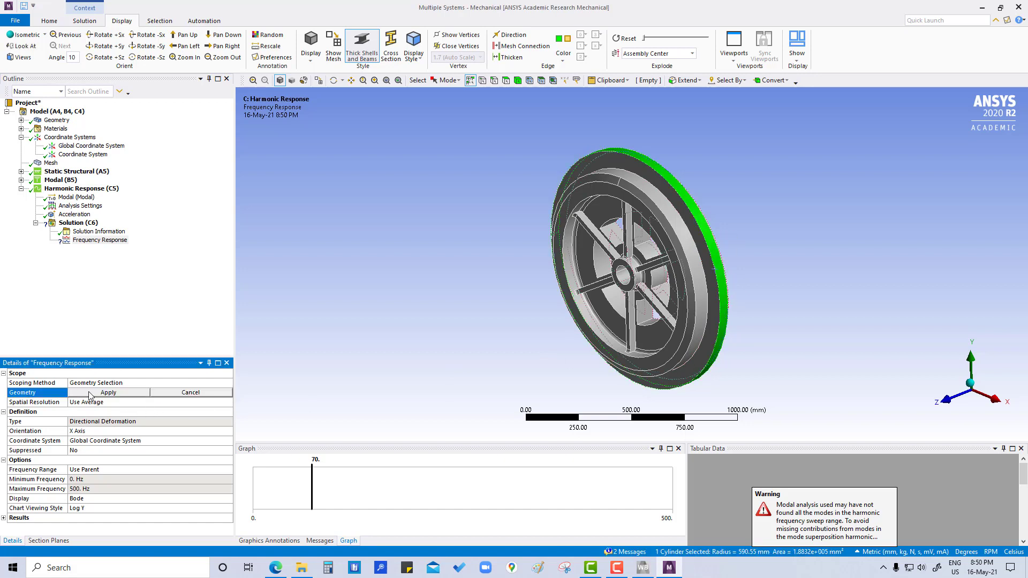
left_click(85, 396)
left_click(124, 430)
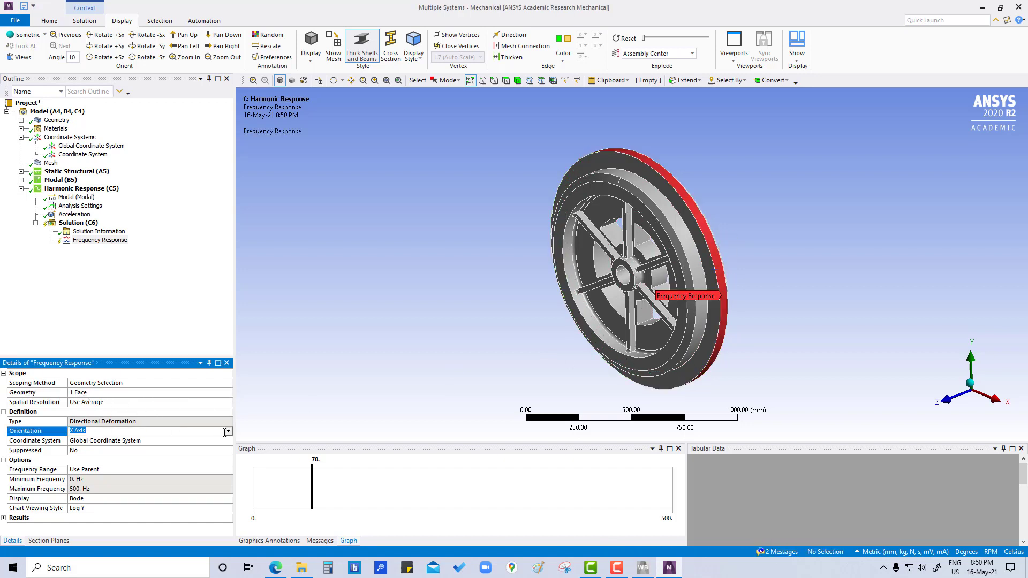
left_click(227, 431)
left_click(90, 456)
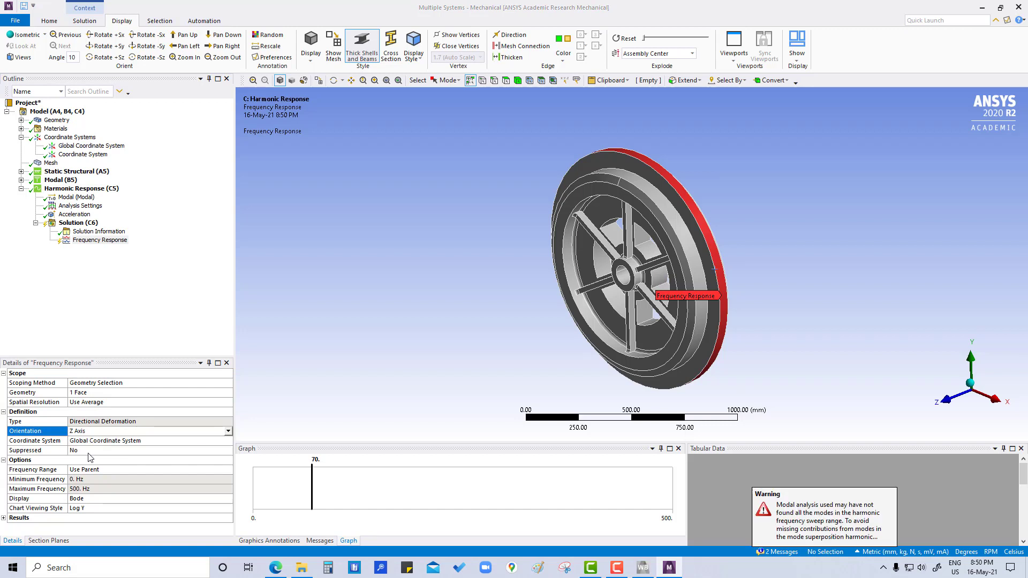
Set the Frequency Response's Spatial Resolution to Use Maximum
left_click(114, 312)
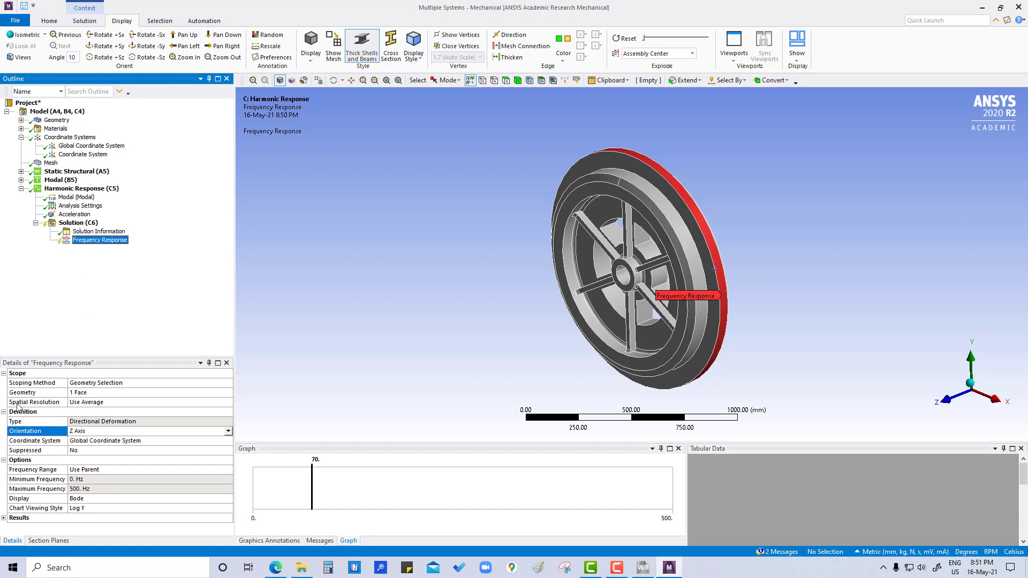
left_click(98, 402)
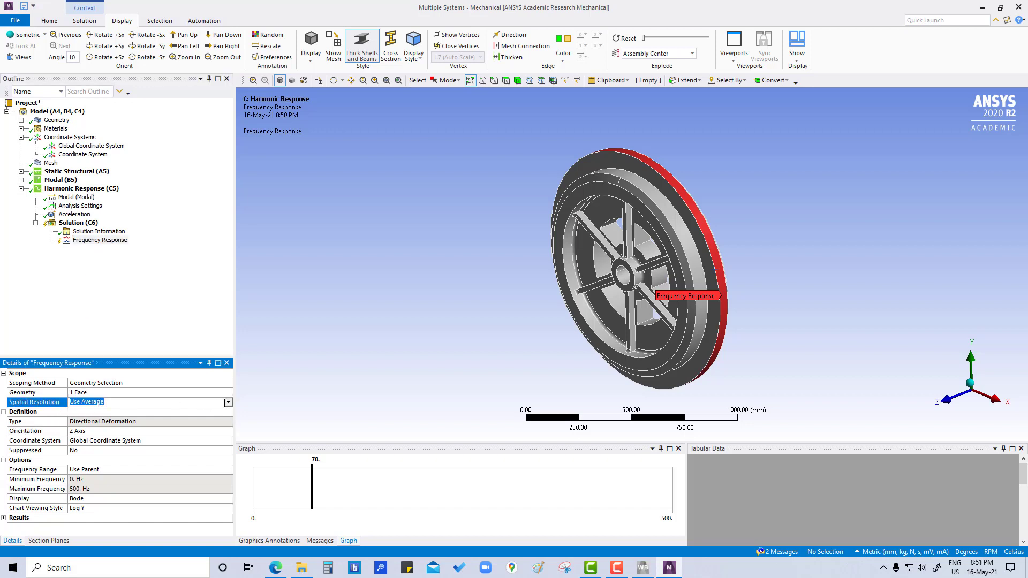
left_click(228, 402)
left_click(128, 426)
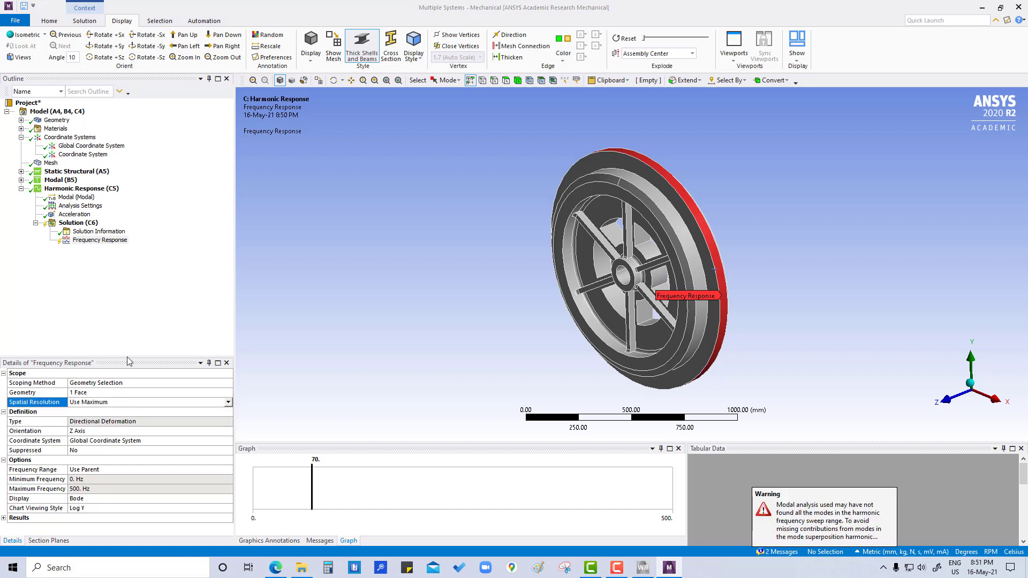
Evaluate all results, peaking at 0.11127 mm, and create a Directional Deformation contour from the Frequency Response
right_click(84, 223)
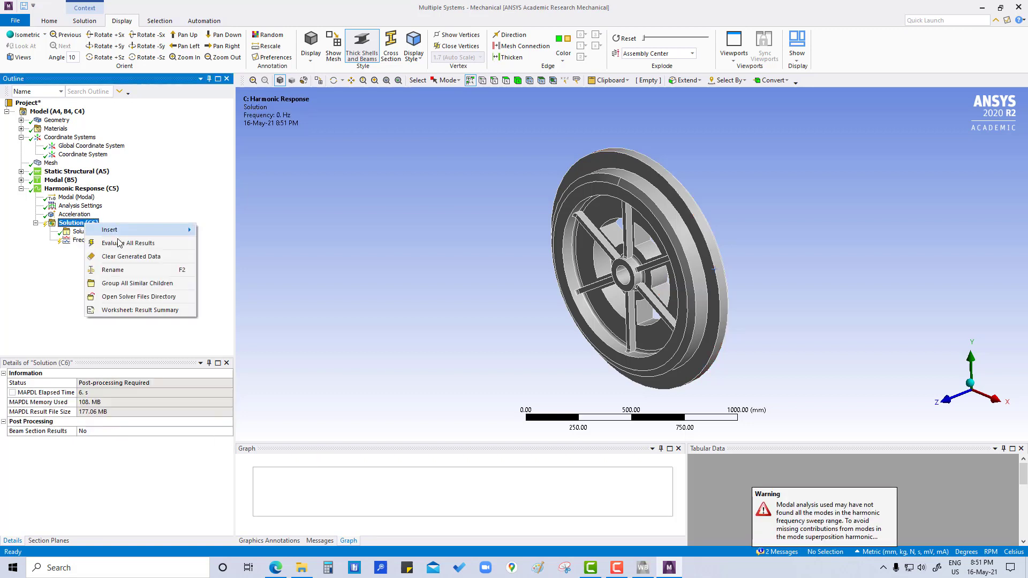
left_click(119, 243)
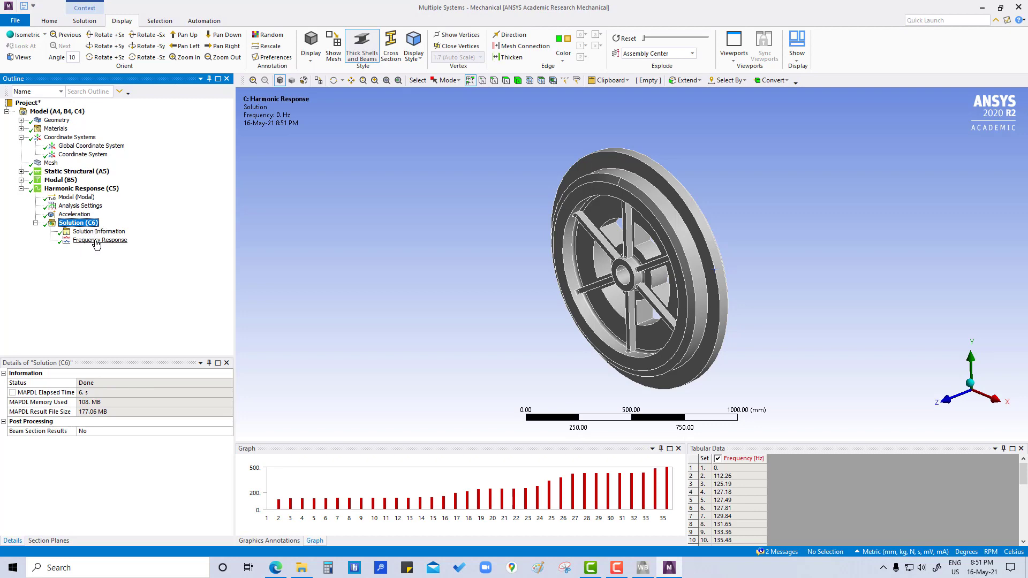
right_click(96, 242)
mouse_move(114, 247)
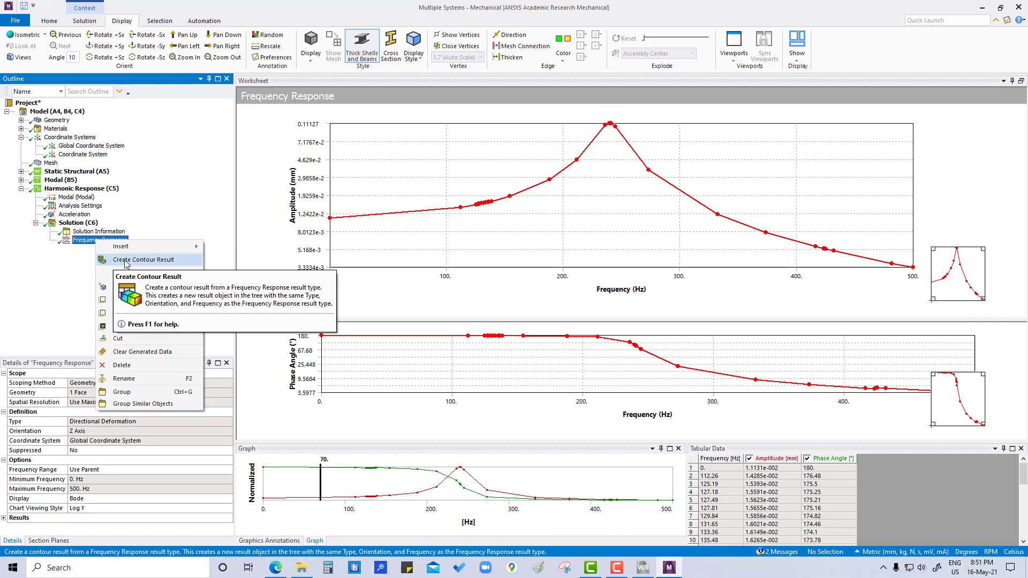
left_click(126, 262)
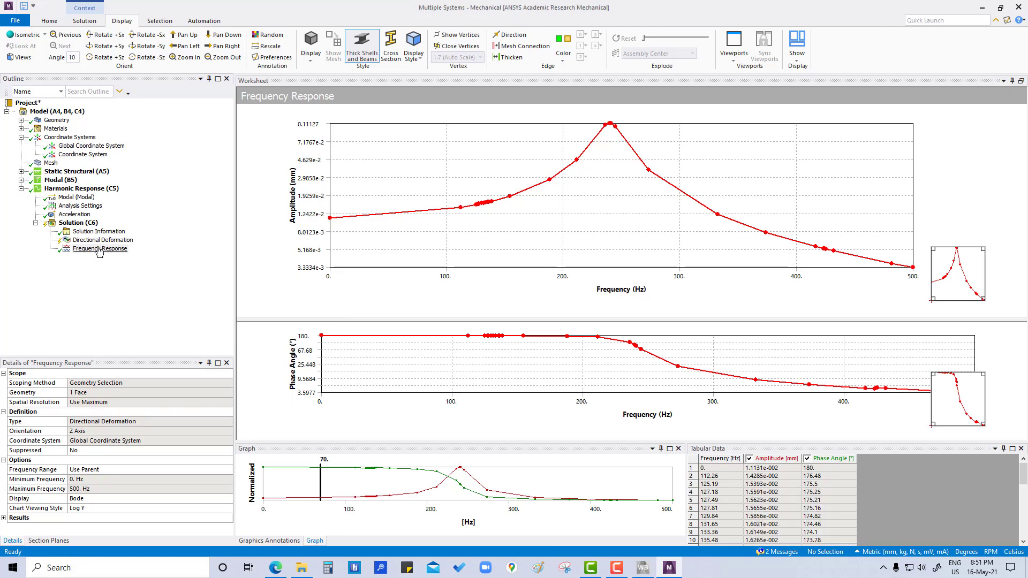
right_click(79, 226)
Evaluate the Directional Deformation contour at 239.78 Hz, spanning 0 to 0.11127 mm
left_click(104, 244)
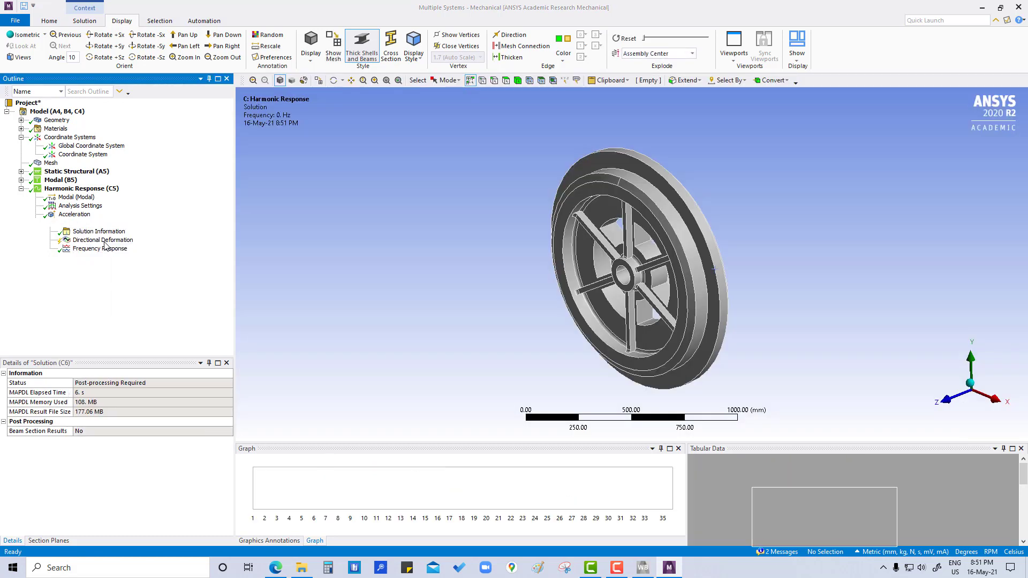
left_click(103, 242)
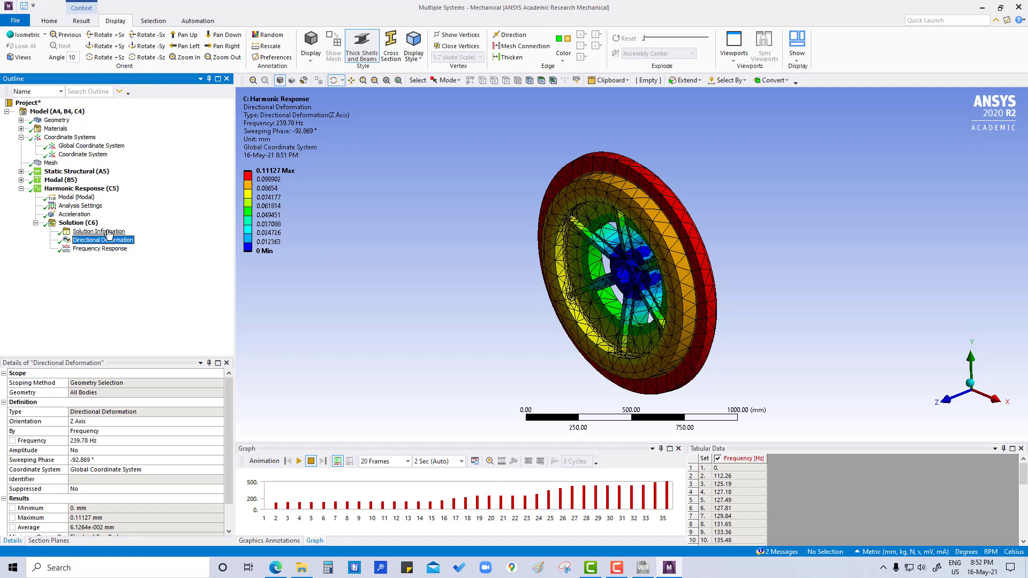
left_click(75, 225)
Insert an Equivalent (von-Mises) Stress result into the Solution
right_click(75, 227)
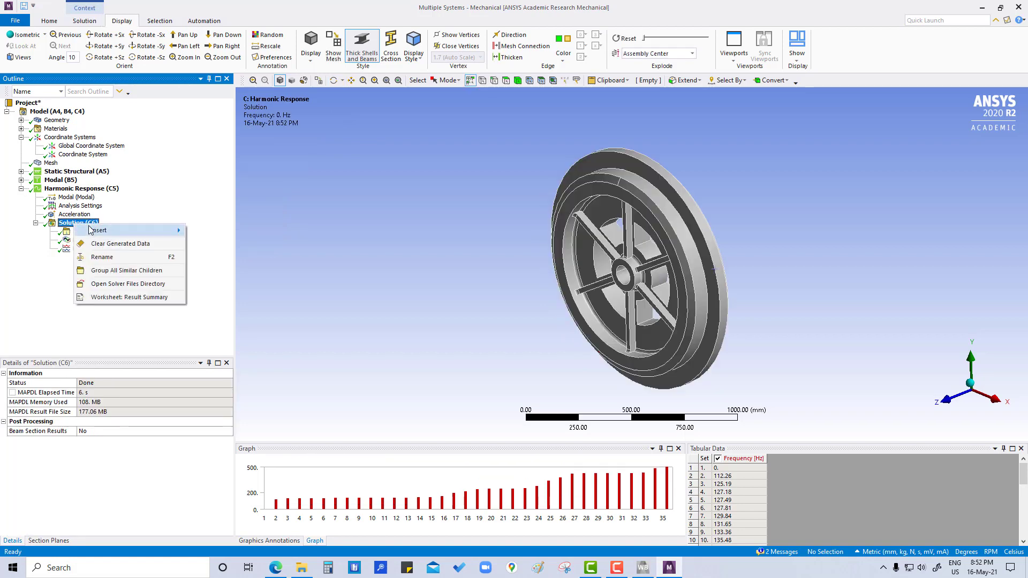
mouse_move(98, 230)
mouse_move(216, 237)
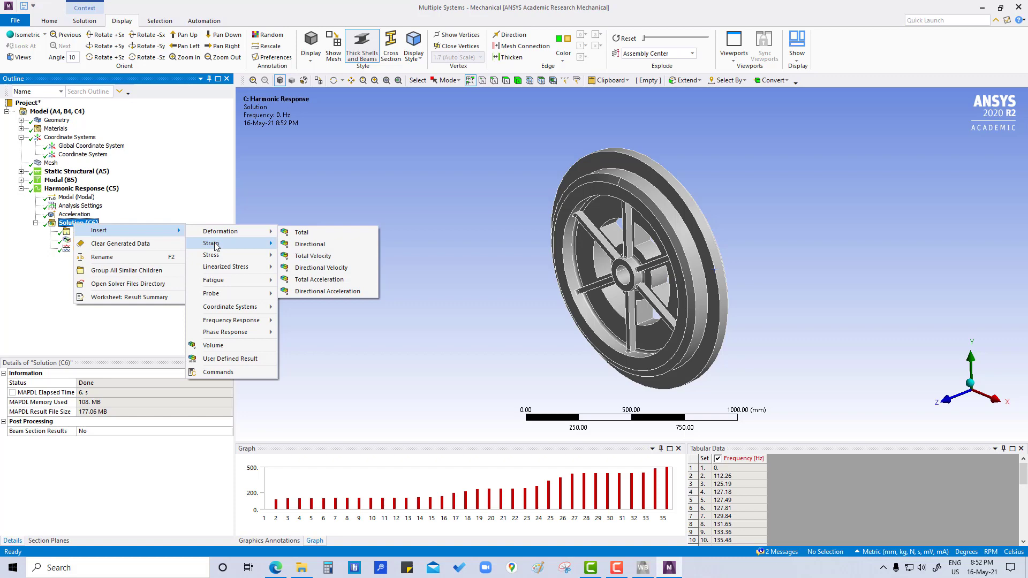
mouse_move(216, 255)
left_click(300, 256)
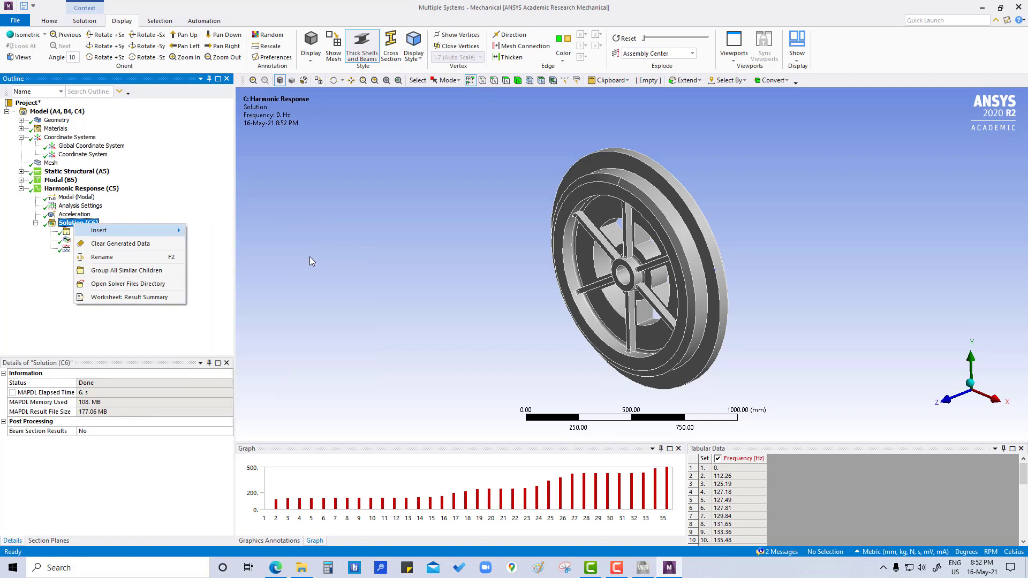
left_click(99, 251)
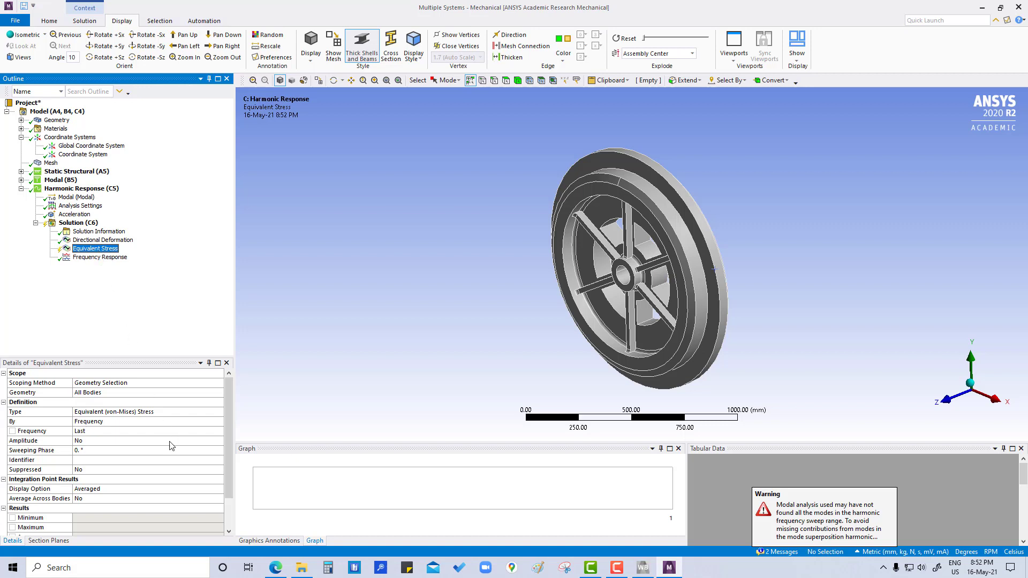
Set the stress result's frequency to 239.78 Hz, copied from the Directional Deformation
left_click(165, 422)
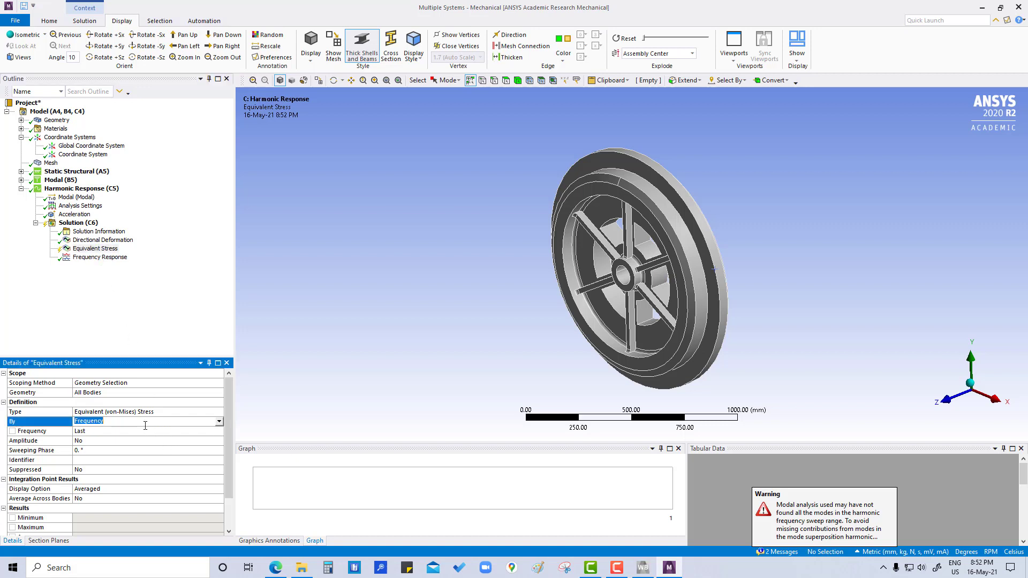
left_click(106, 432)
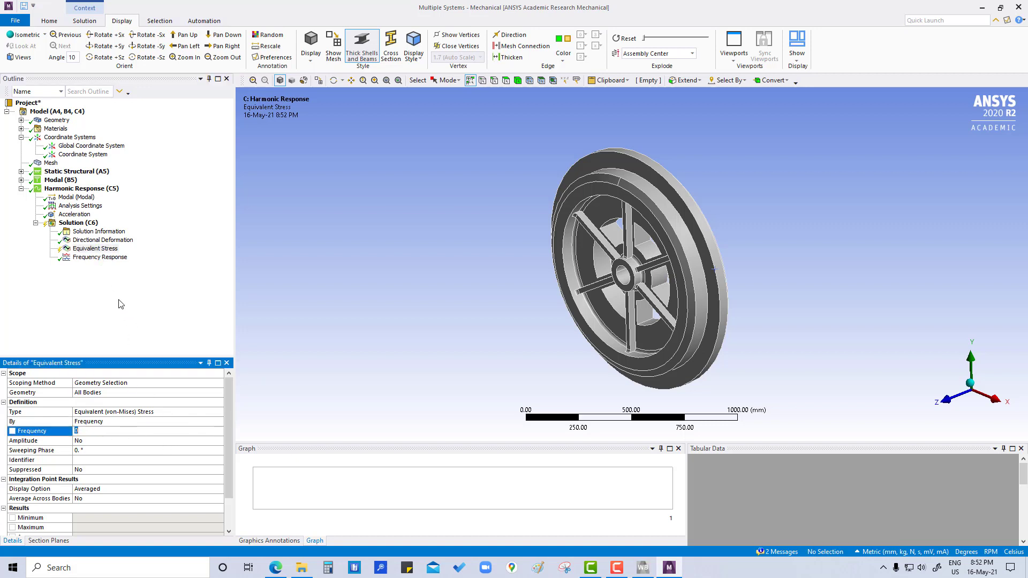
left_click(108, 241)
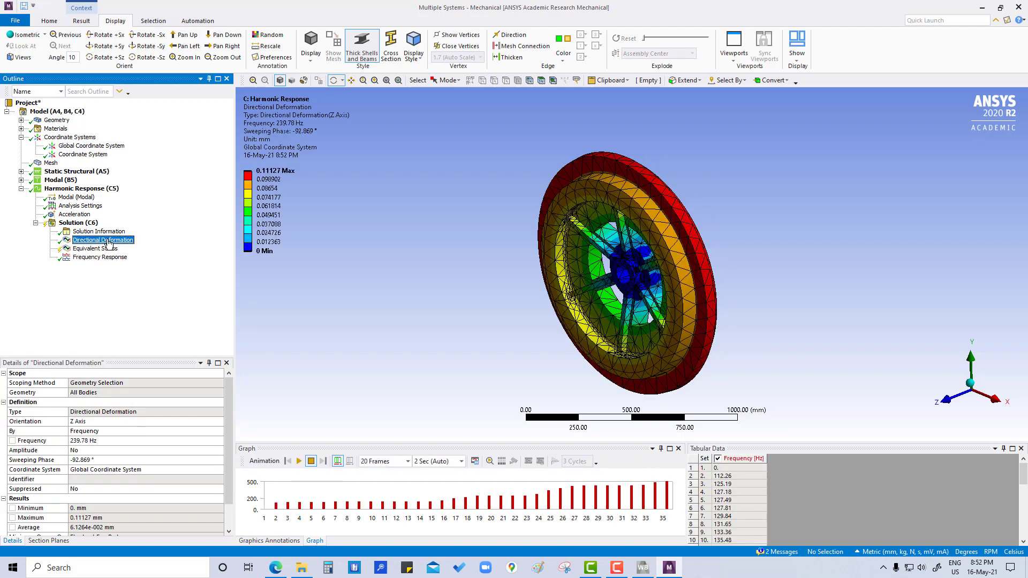
scroll(720, 527, "down", 2)
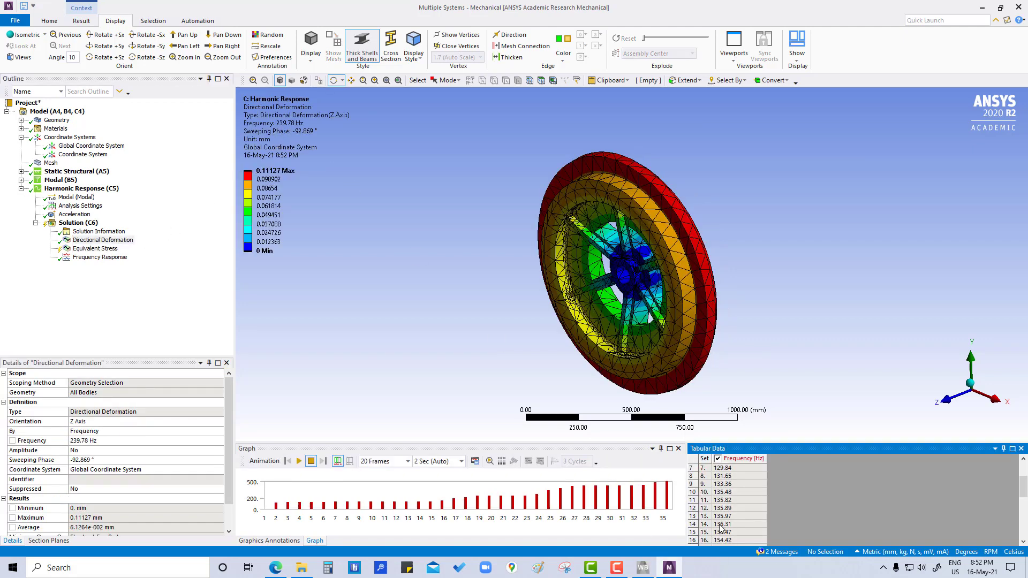
scroll(720, 528, "down", 2)
left_click(84, 242)
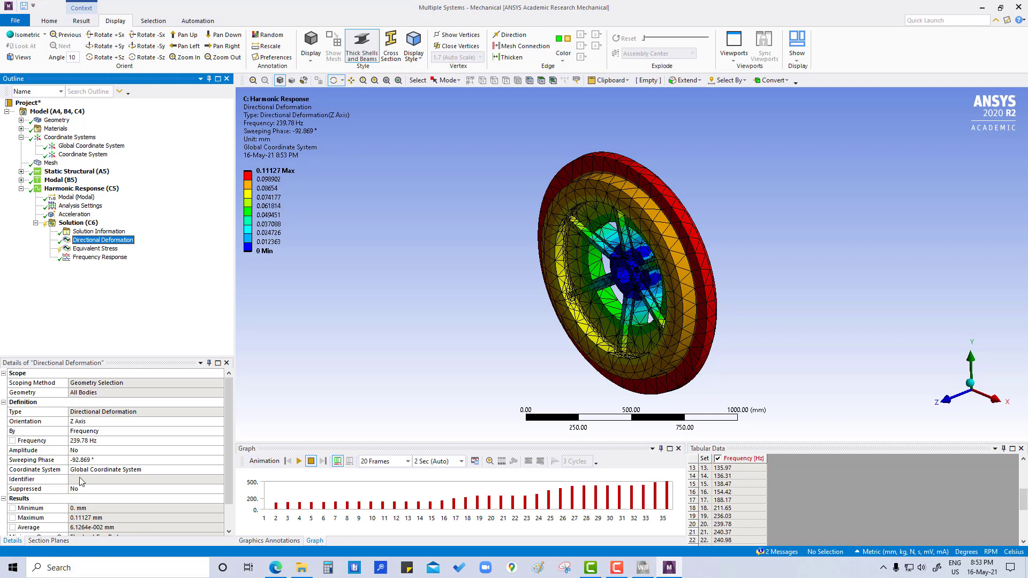
left_click(93, 444)
left_click(118, 441)
left_click_drag(119, 441, 57, 444)
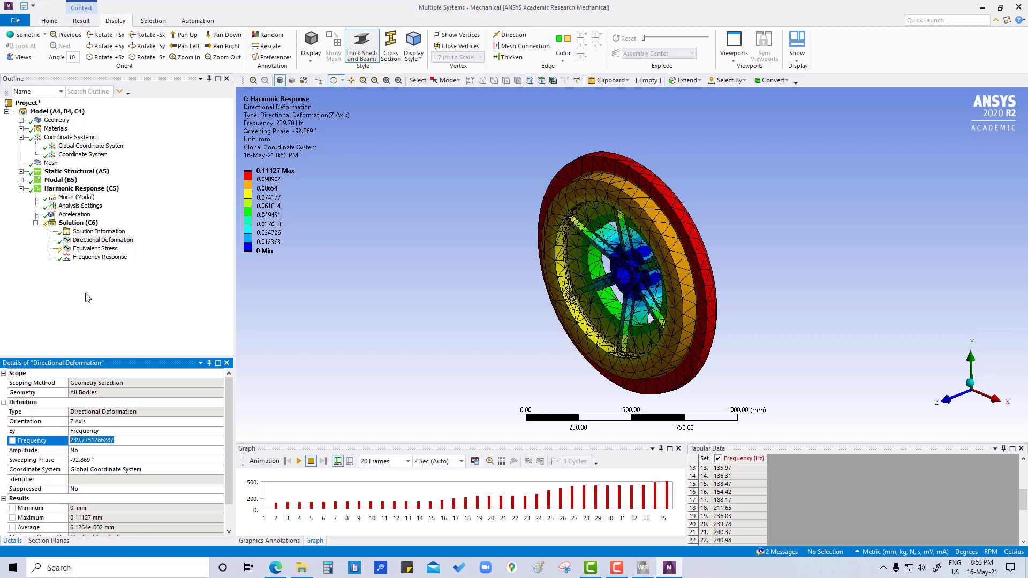
left_click(92, 249)
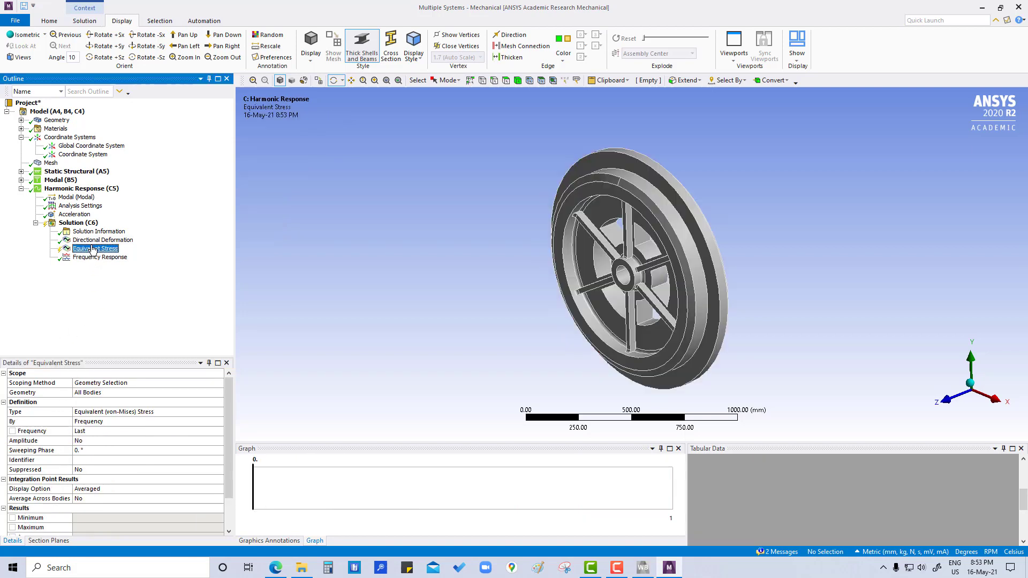
left_click(97, 430)
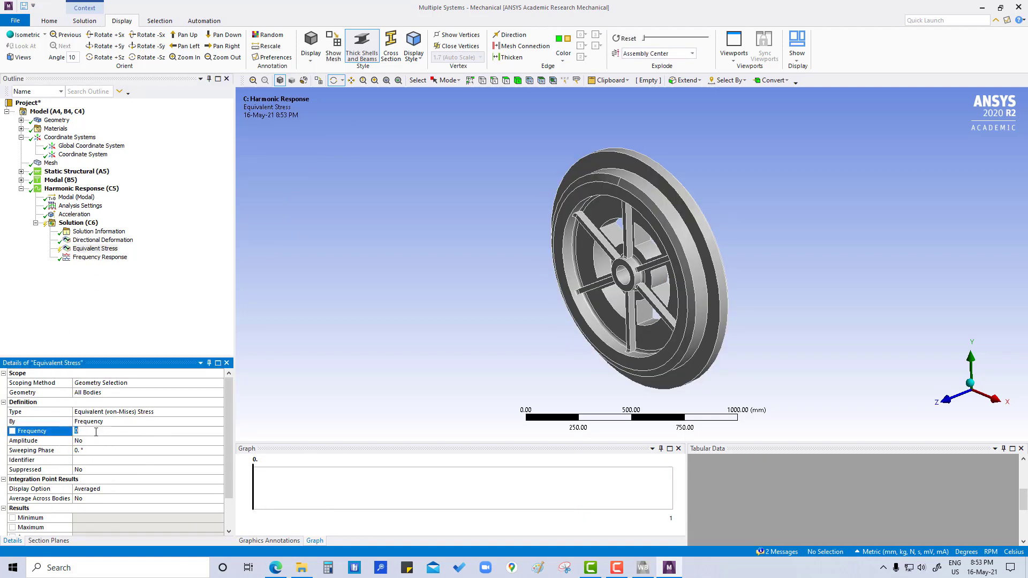
key("Return")
left_click(148, 310)
Paste the deformation's -92.869° sweeping phase into the Equivalent Stress result
left_click(107, 241)
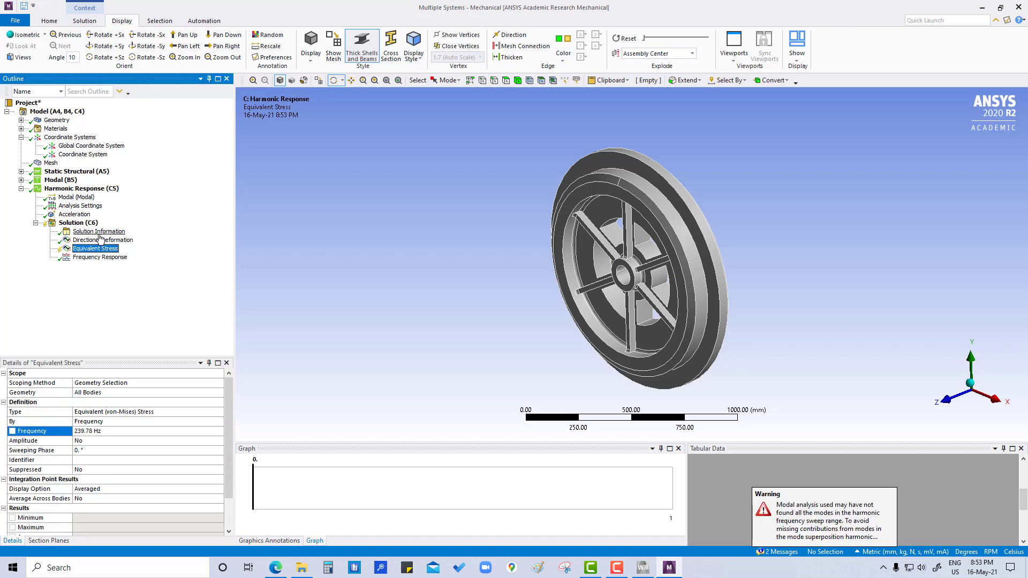
left_click(94, 461)
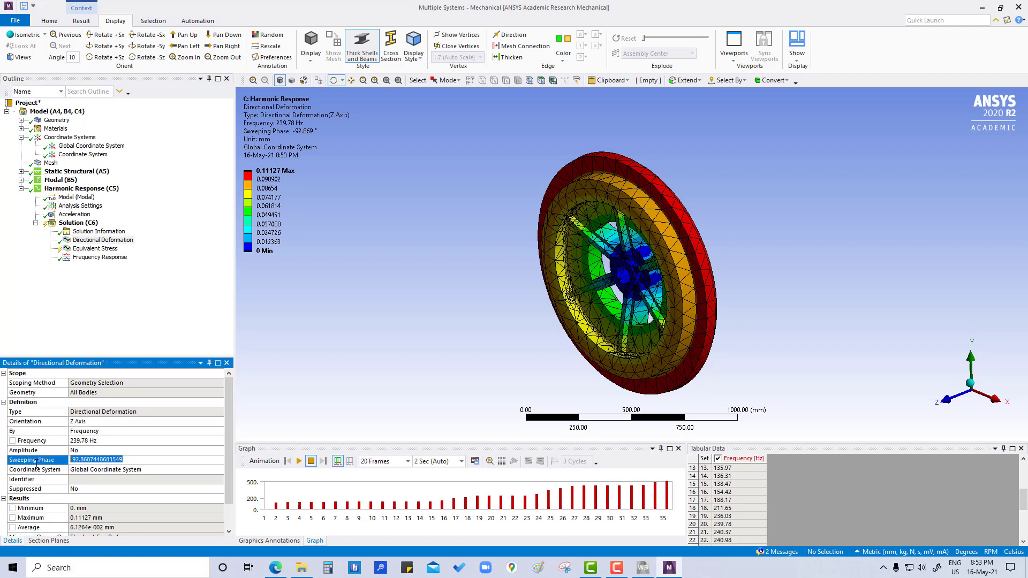
left_click(91, 248)
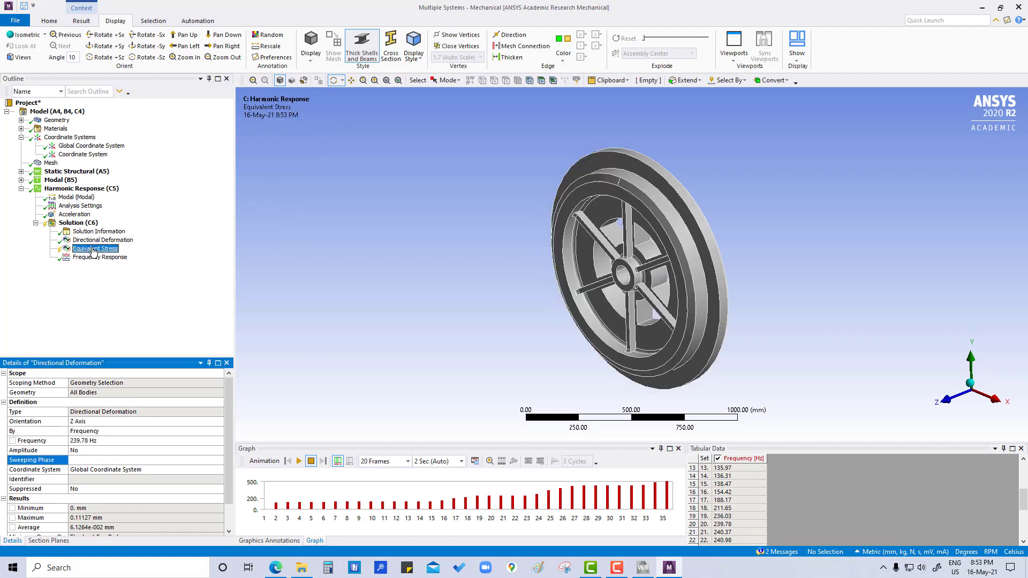
left_click(88, 450)
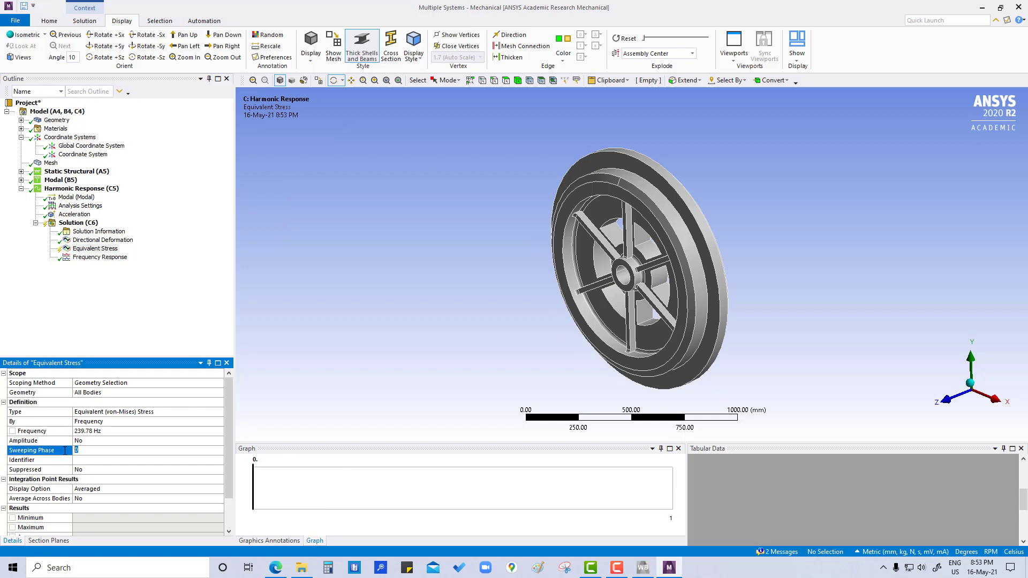
type("-92.869")
left_click(135, 323)
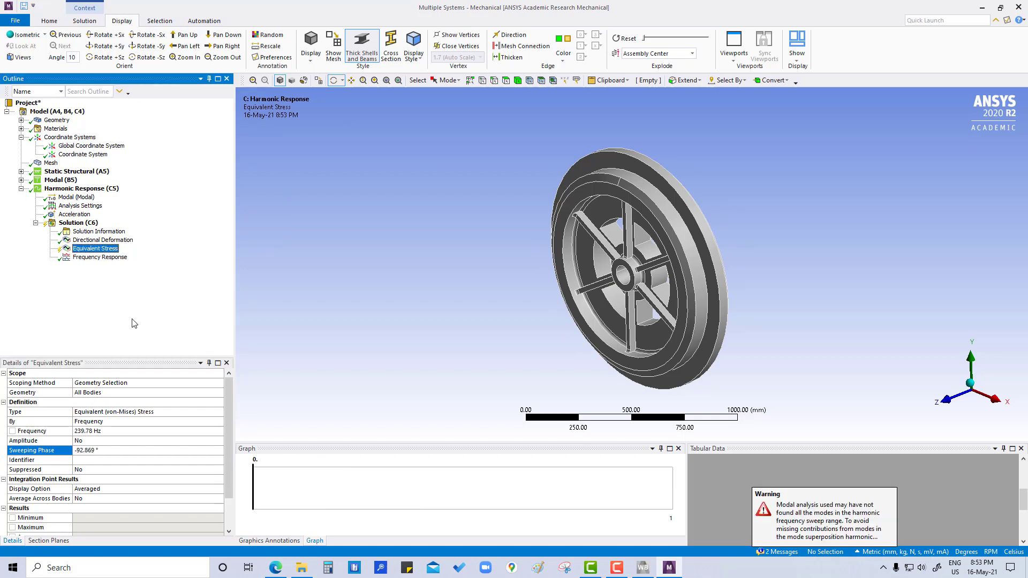
Evaluate all solution results and display the Equivalent Stress contour (0.1205–64.686 MPa)
left_click(80, 224)
right_click(81, 224)
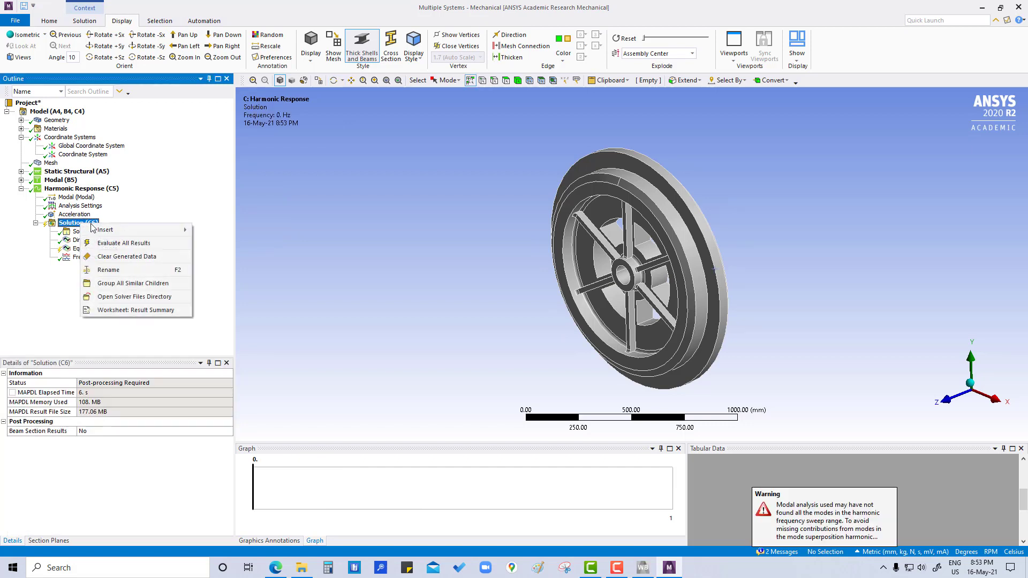
left_click(116, 239)
left_click(113, 249)
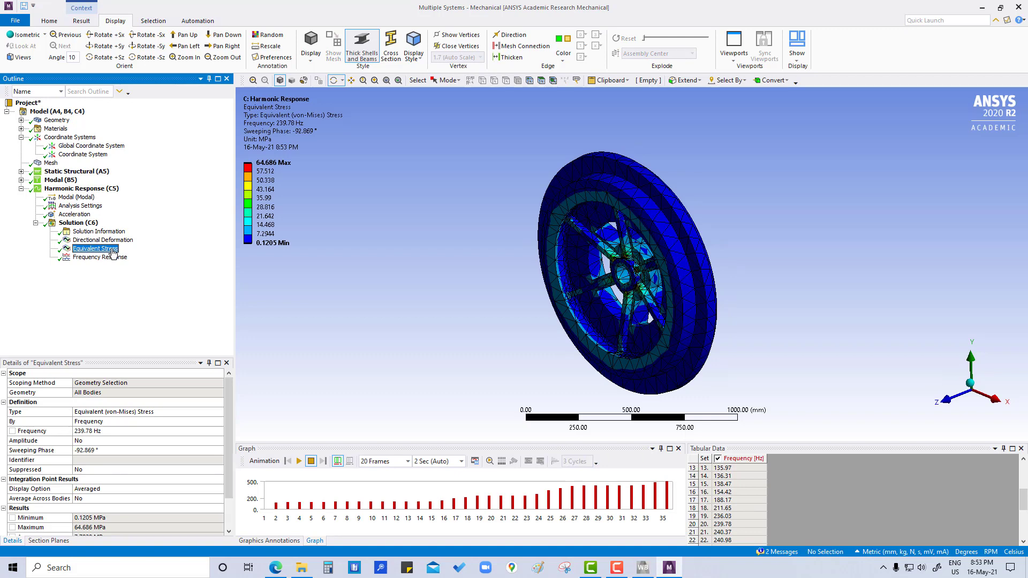
Review the Z-direction deformation and stress contours, then show the Frequency Response amplitude and phase plots
left_click(111, 242)
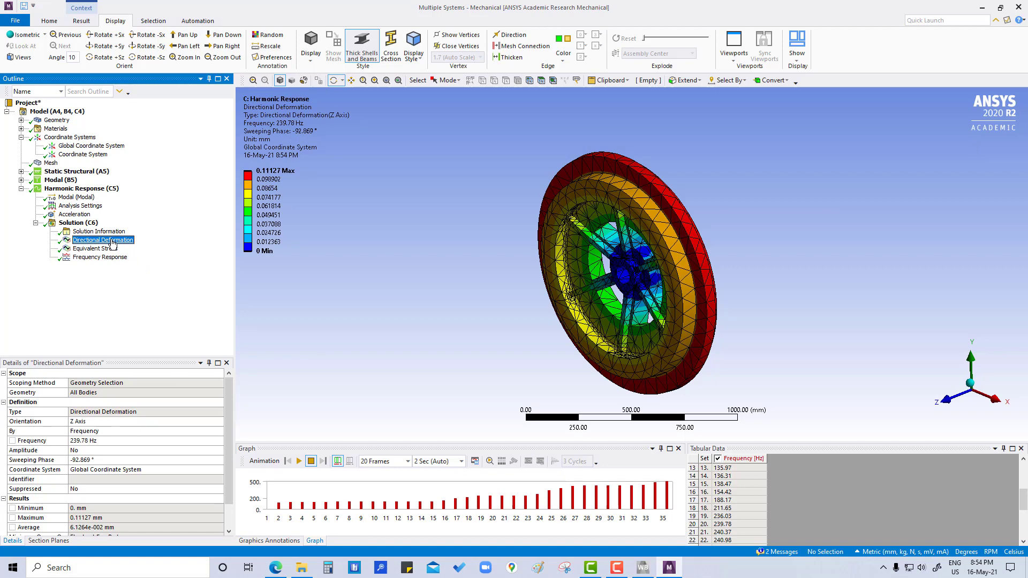
left_click(98, 249)
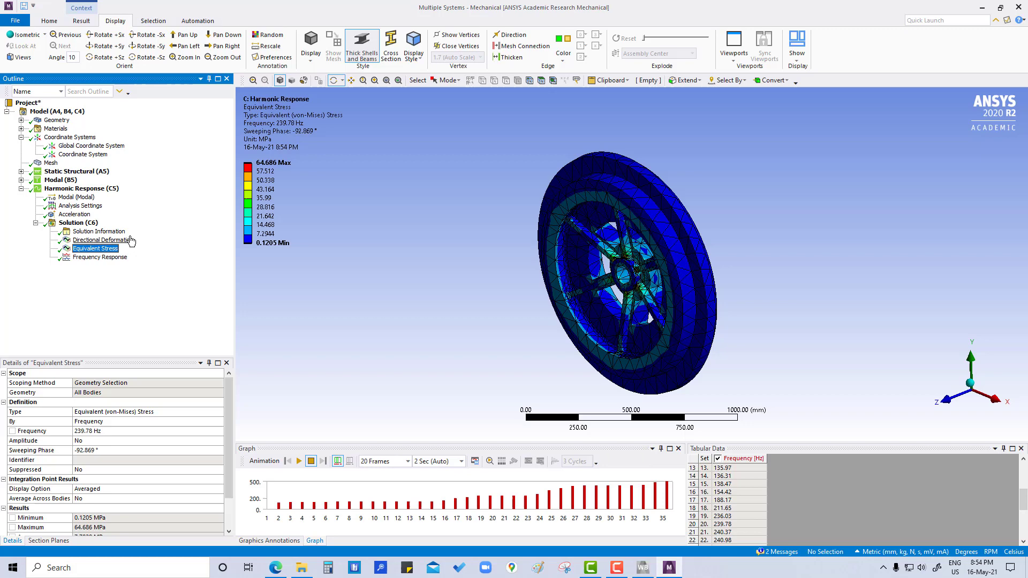
left_click(87, 257)
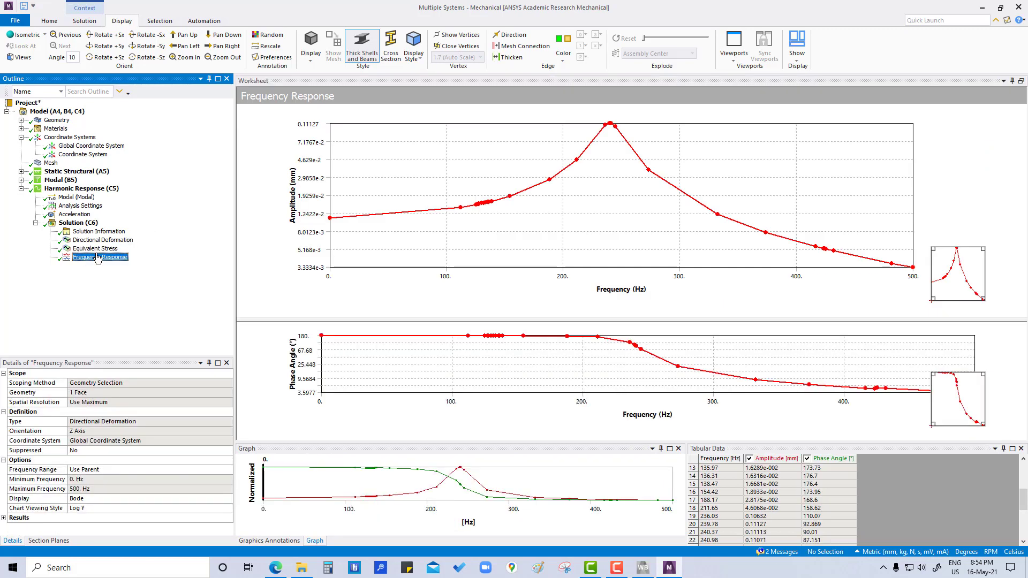